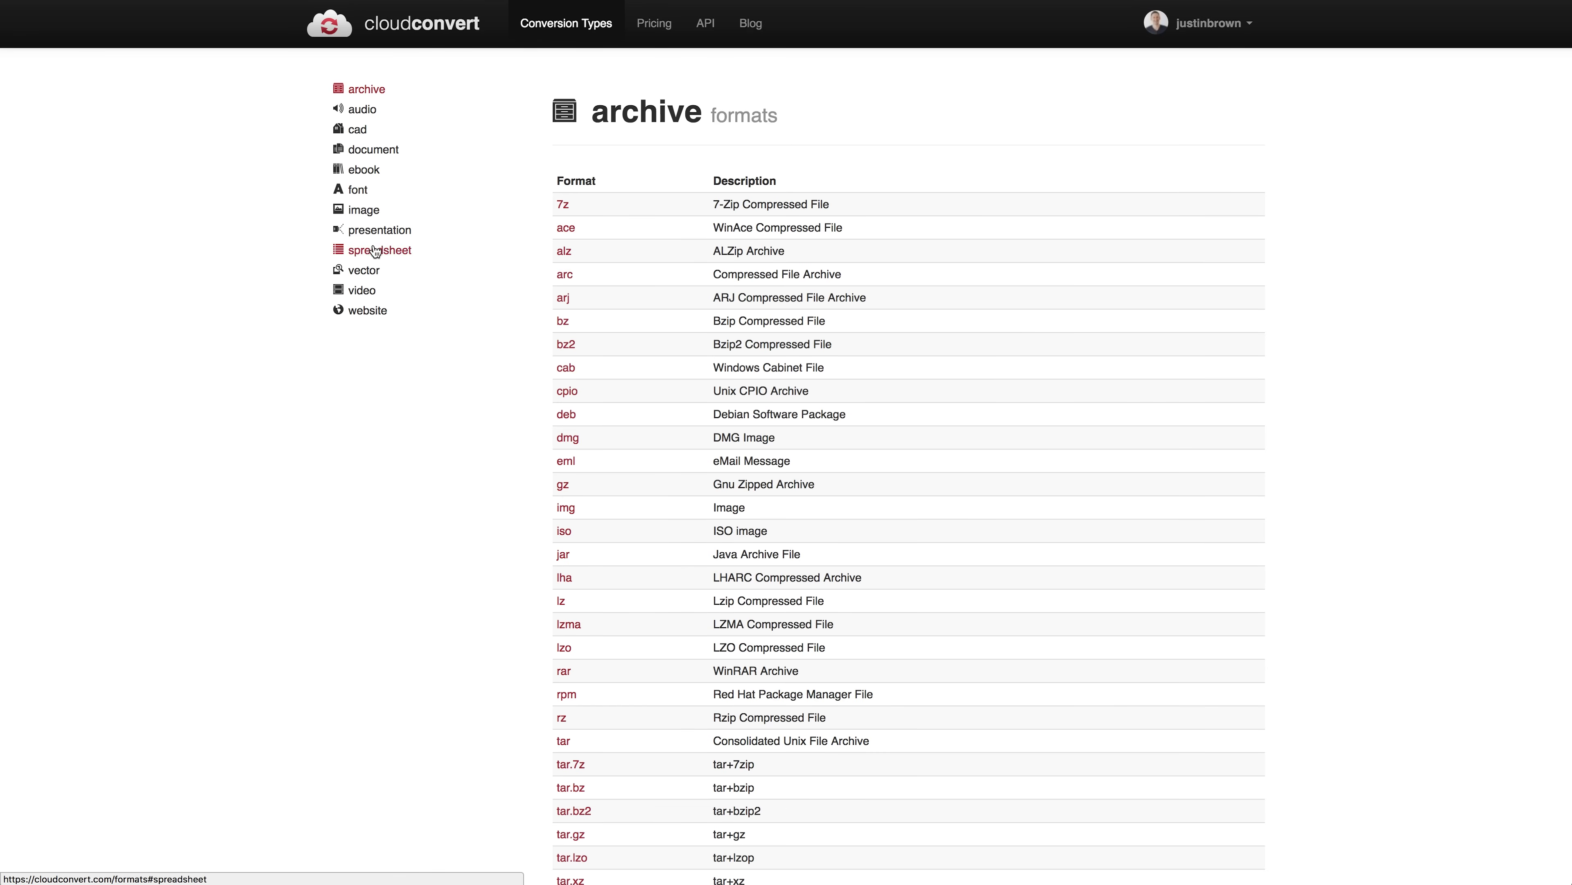
- Review the list of video formats that CloudConvert supports
left_click(364, 293)
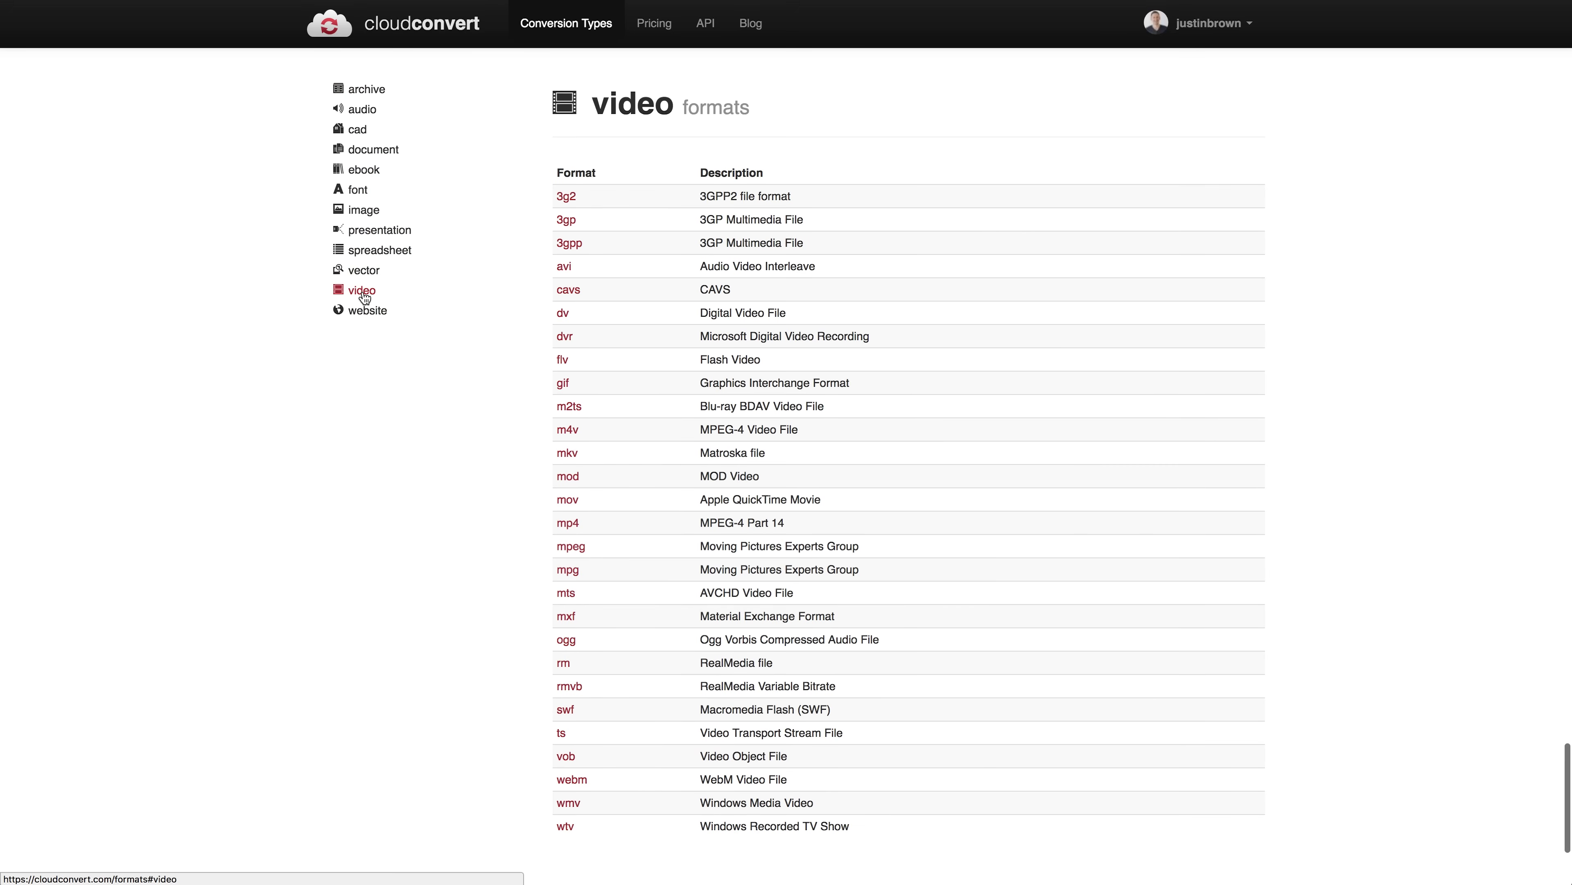
scroll(944, 242, "down", 1)
scroll(943, 242, "up", 2)
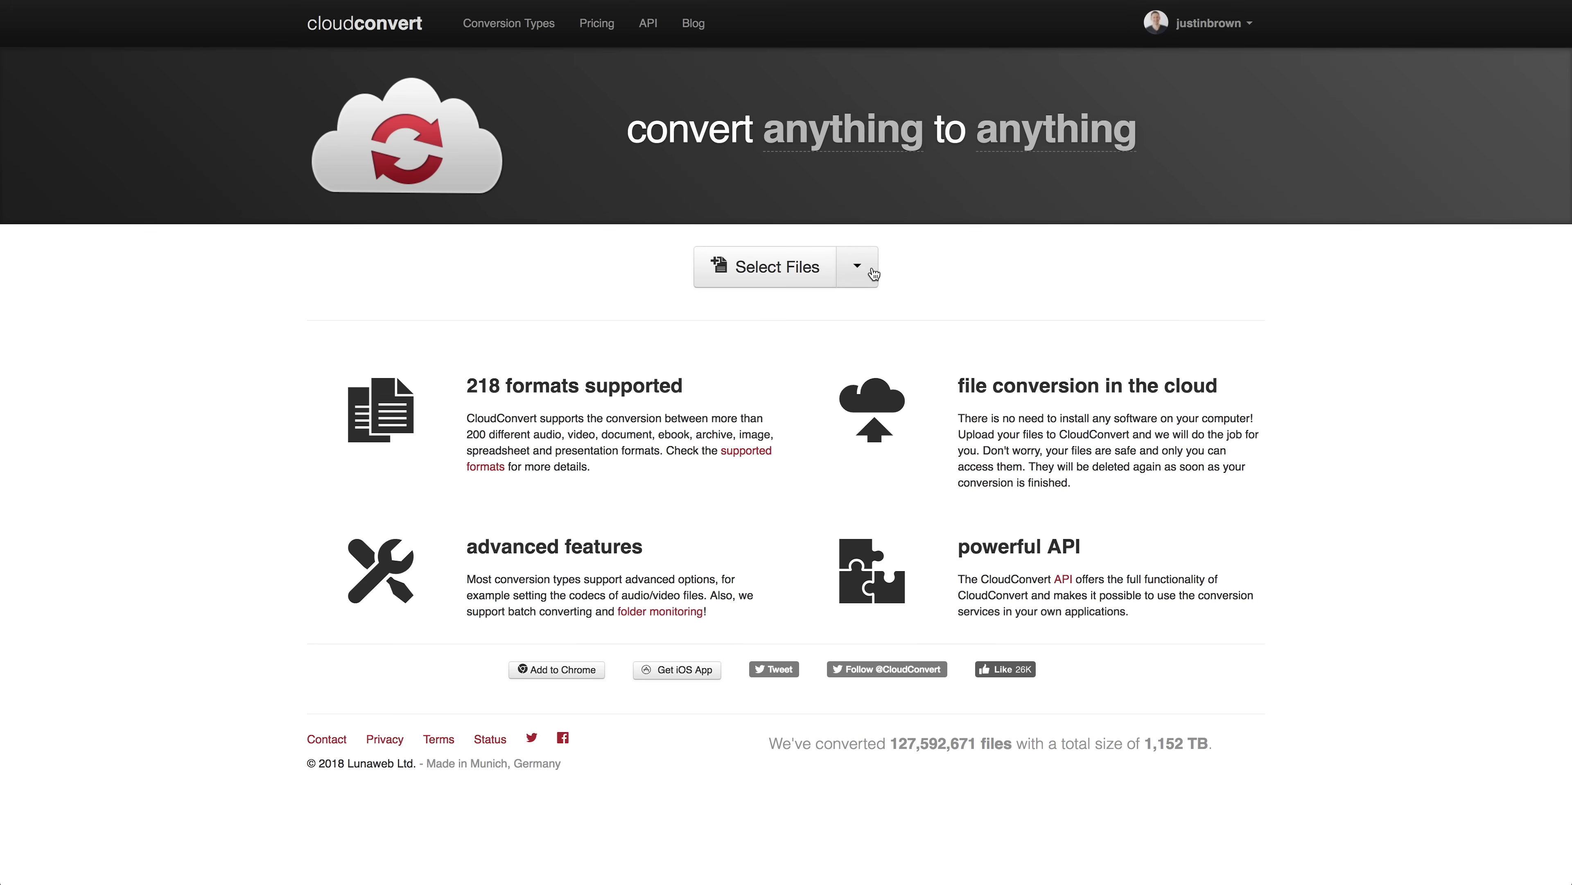
- Add OsmoRunning.mp4 from the Google Drive Video folder as the input file
left_click(858, 273)
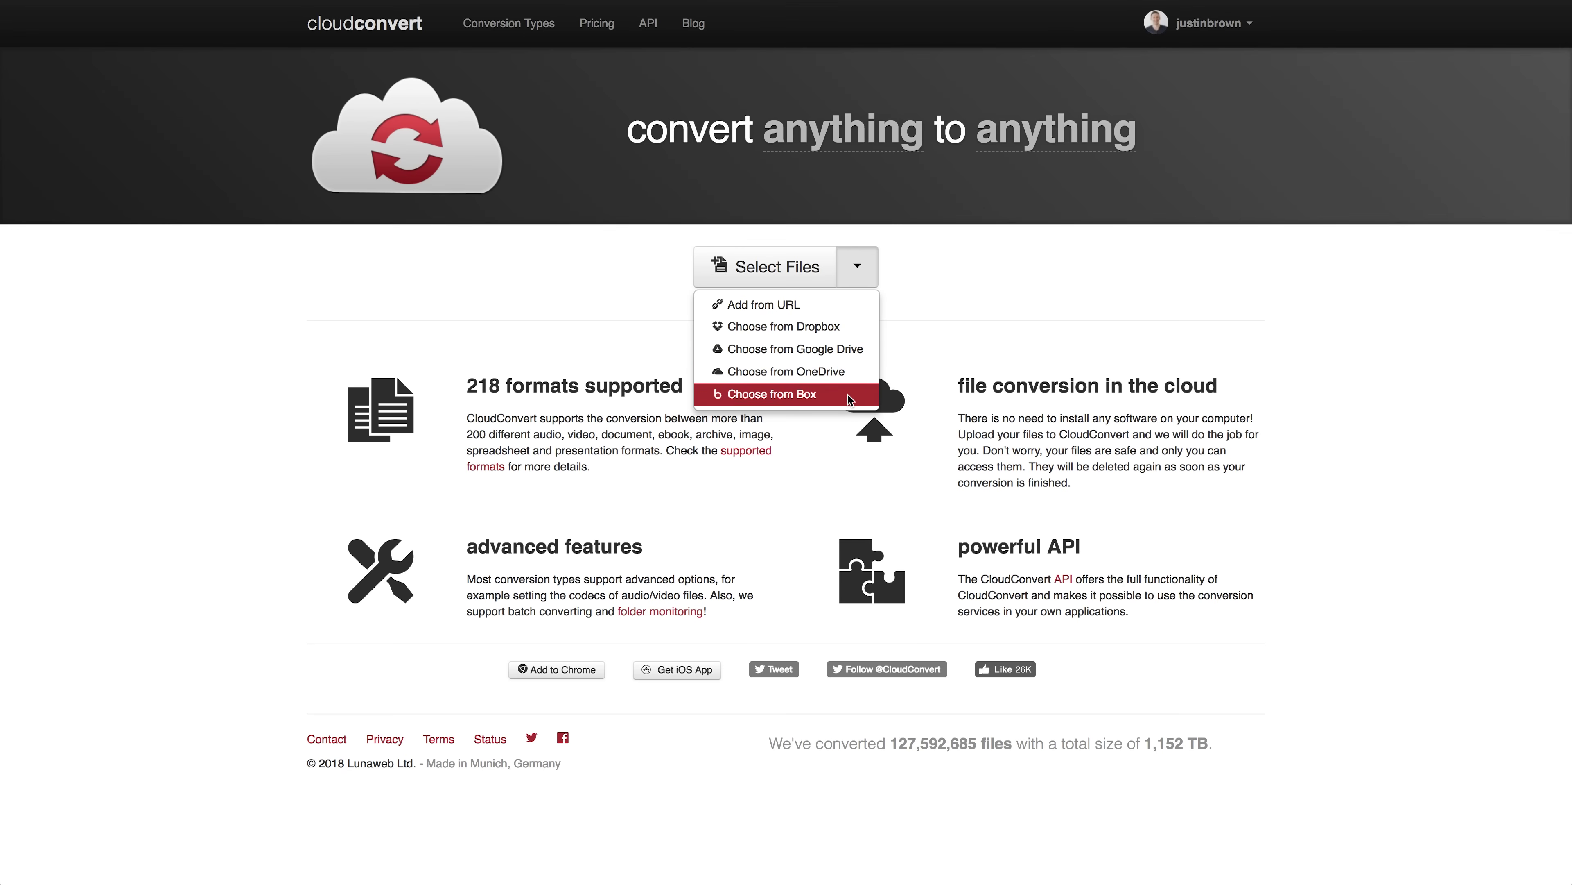
left_click(847, 350)
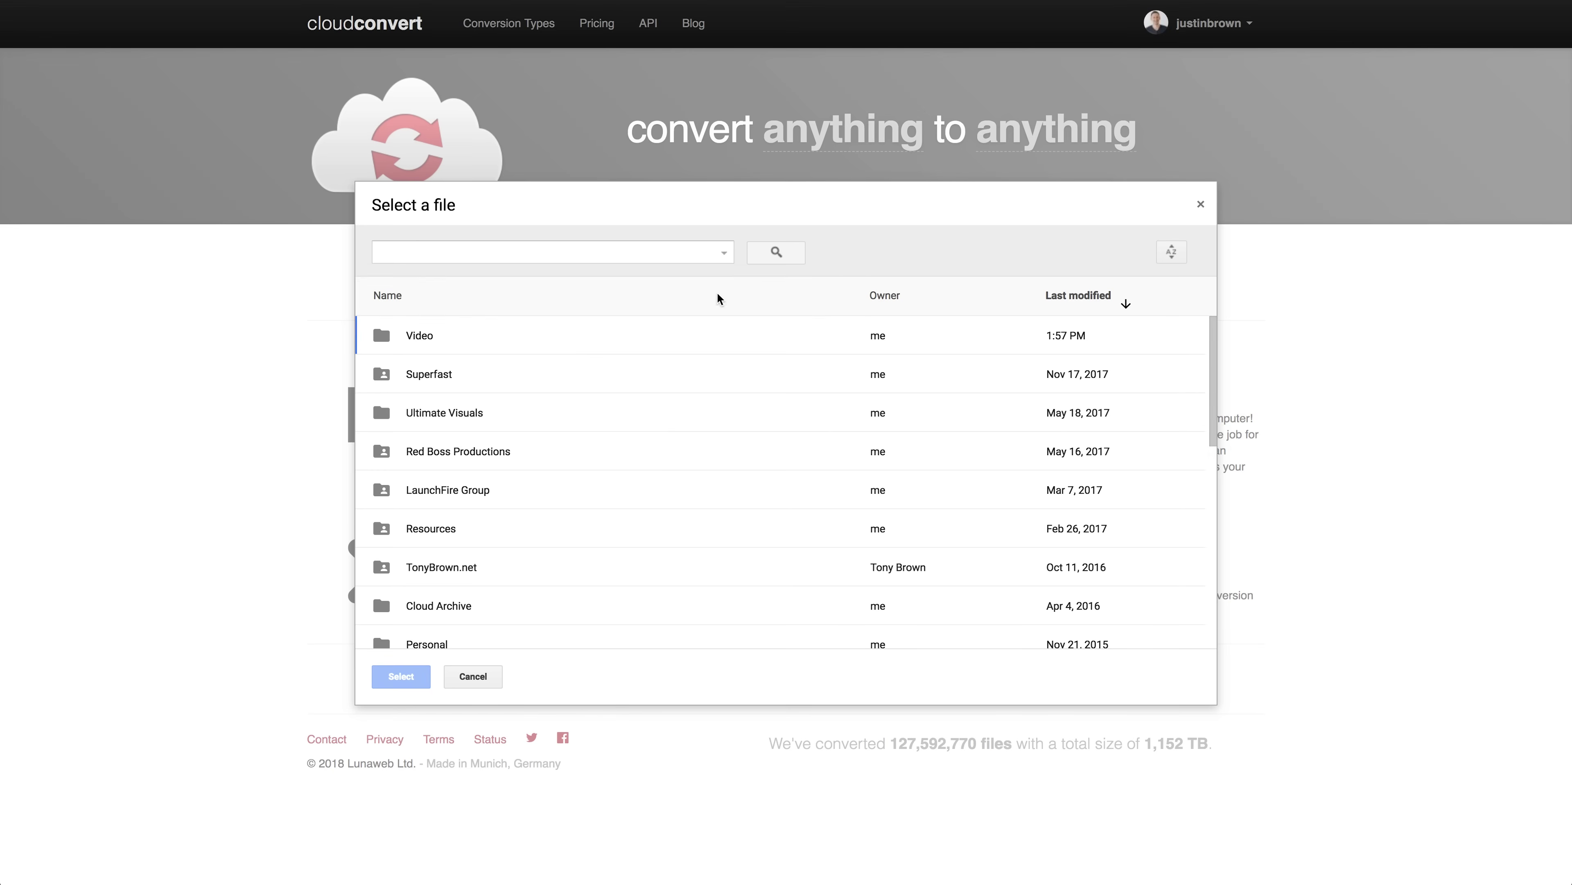
double_click(411, 337)
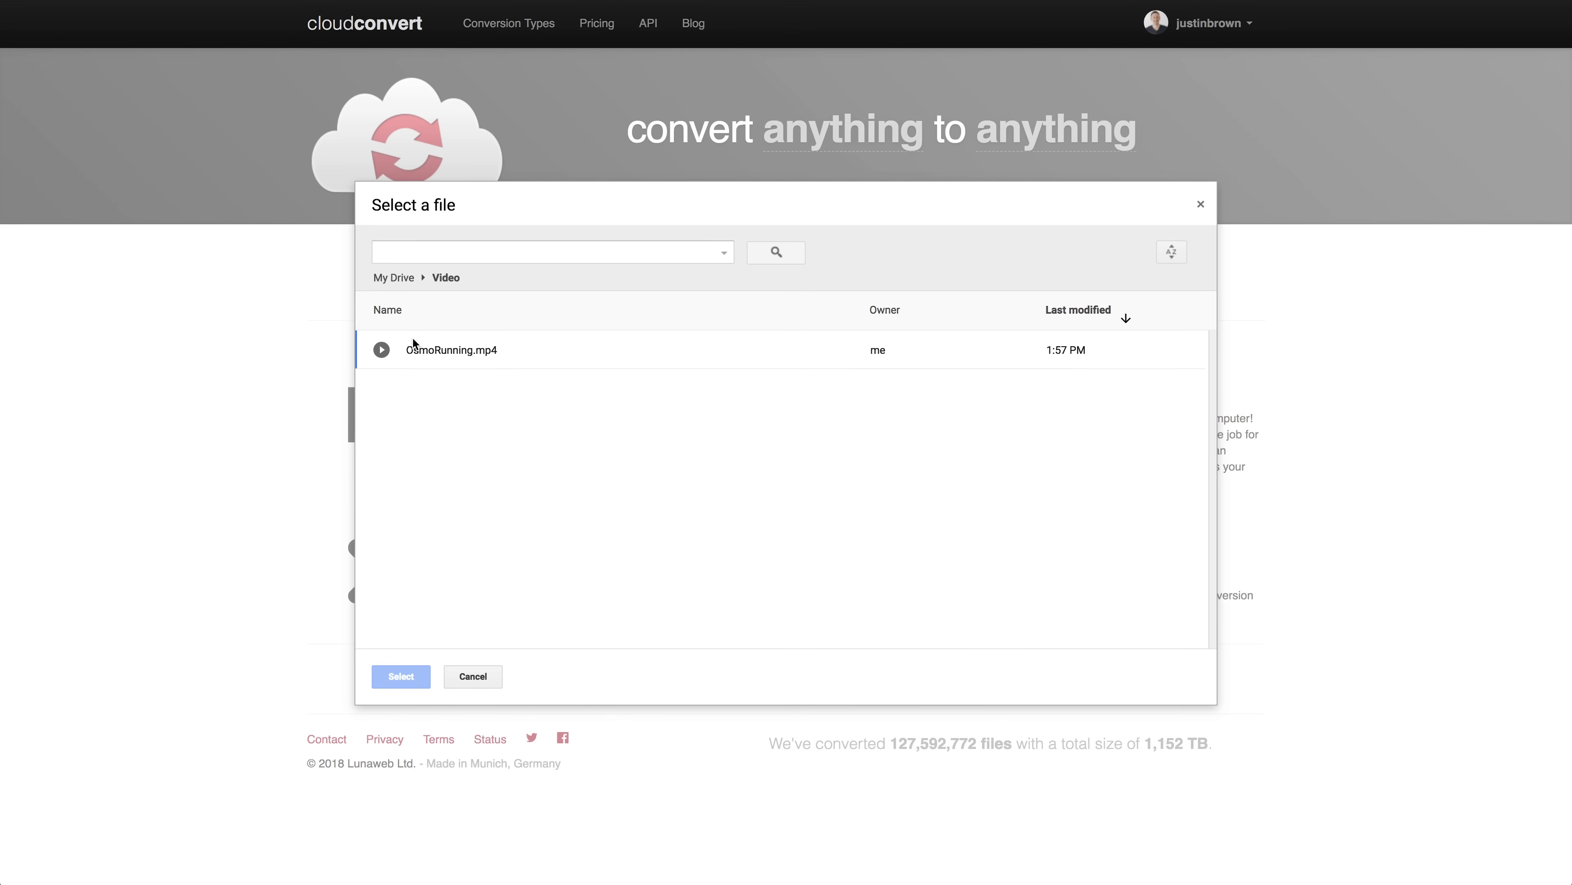
left_click(450, 356)
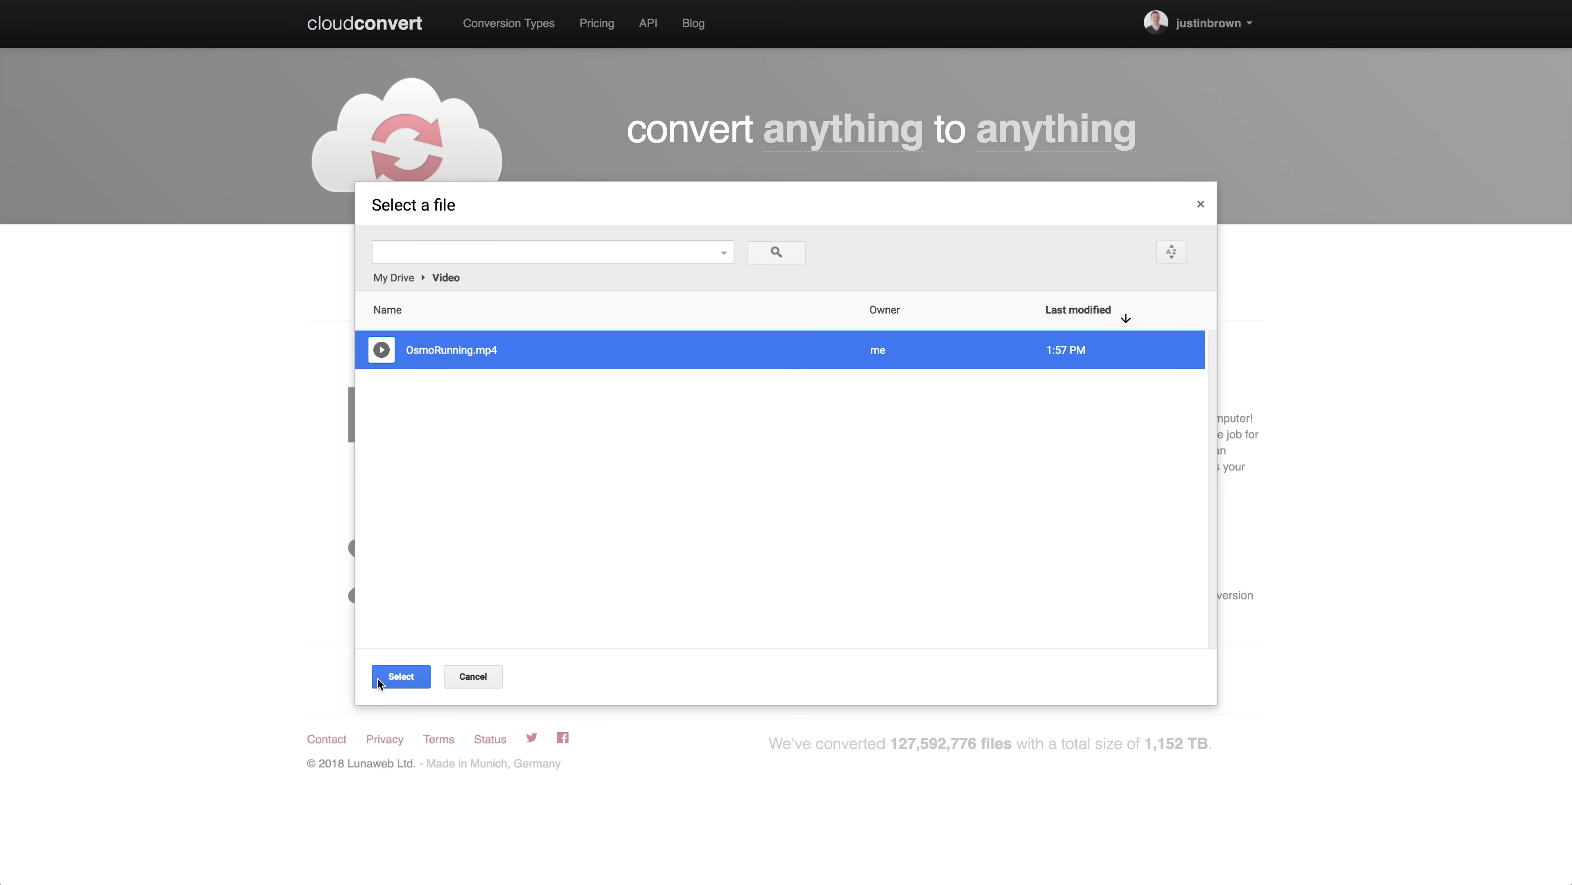
left_click(389, 677)
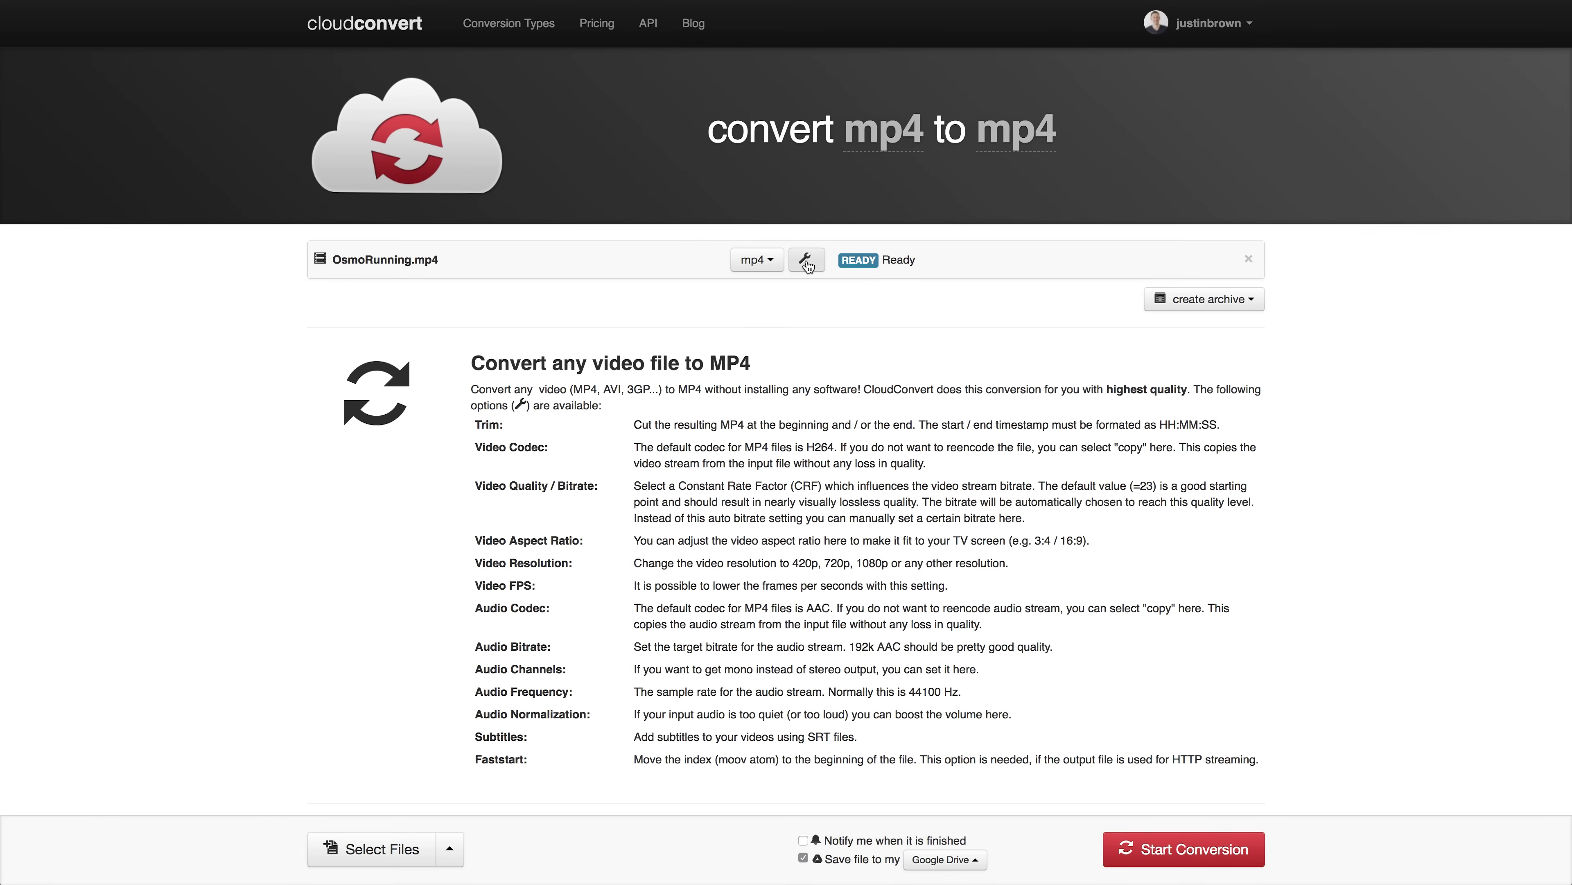
- Keep video > mp4 as the output format and bring up the file's Conversion Options
left_click(757, 259)
mouse_move(805, 330)
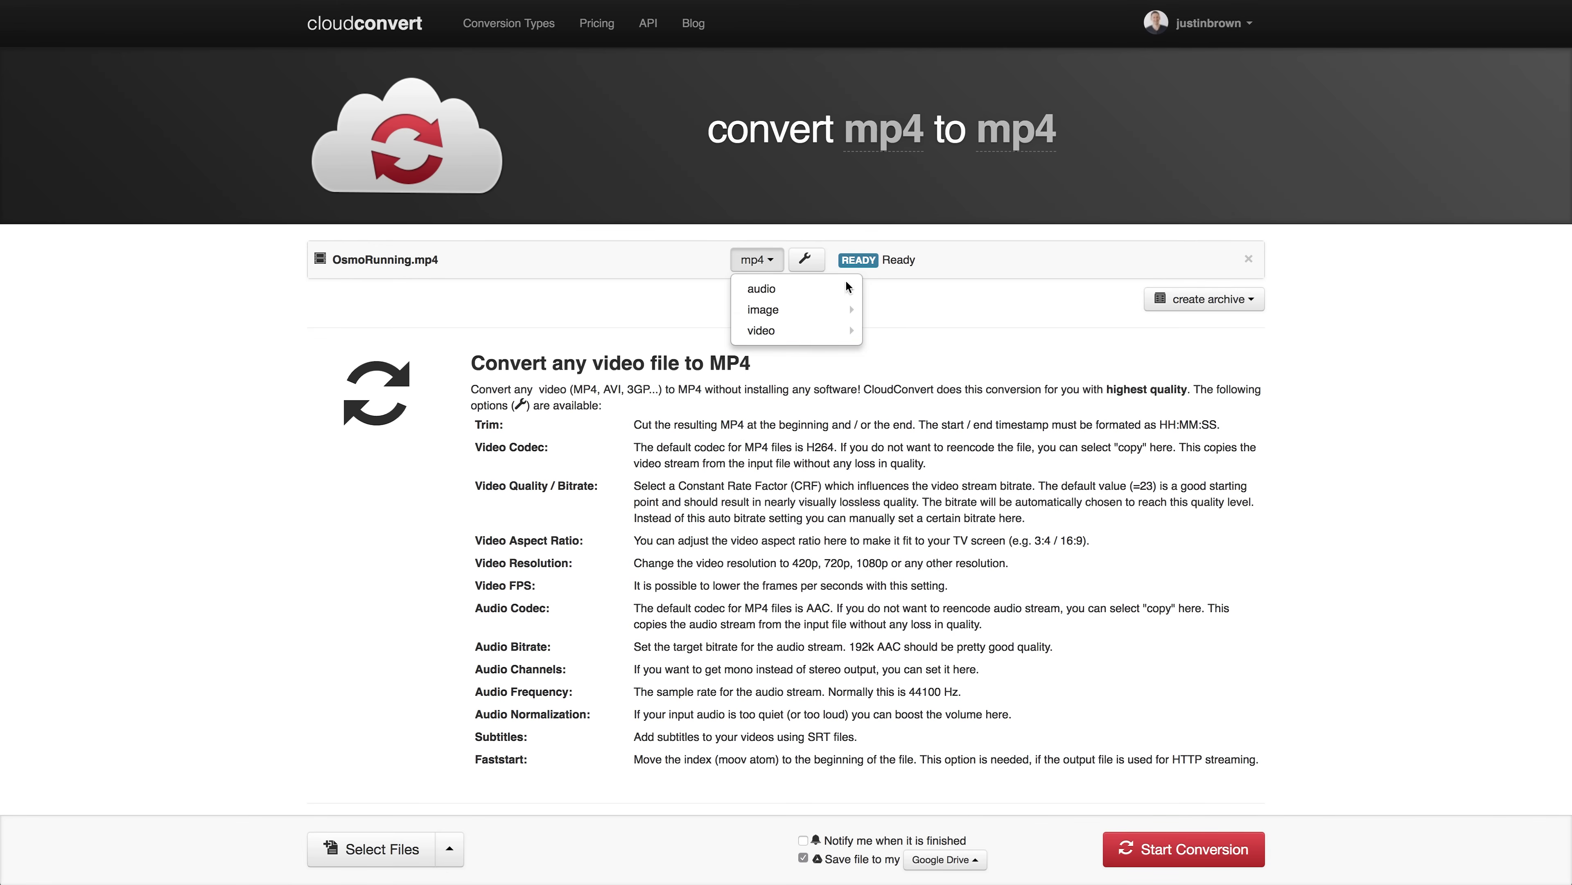
left_click(804, 260)
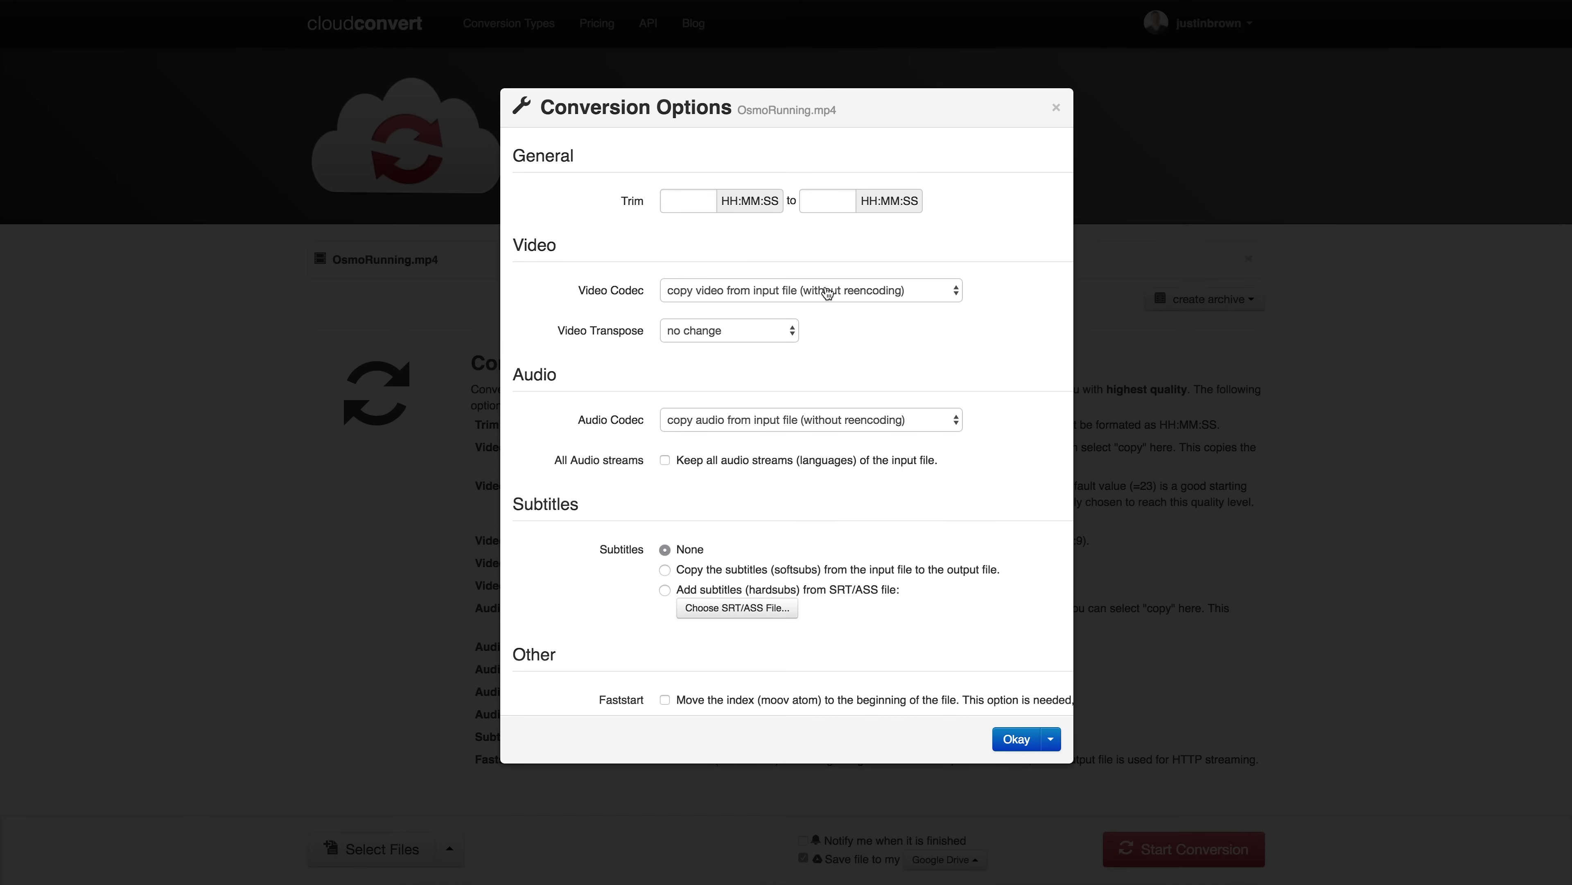
- Change the video codec from copy to H264 and review the new video settings
left_click(930, 296)
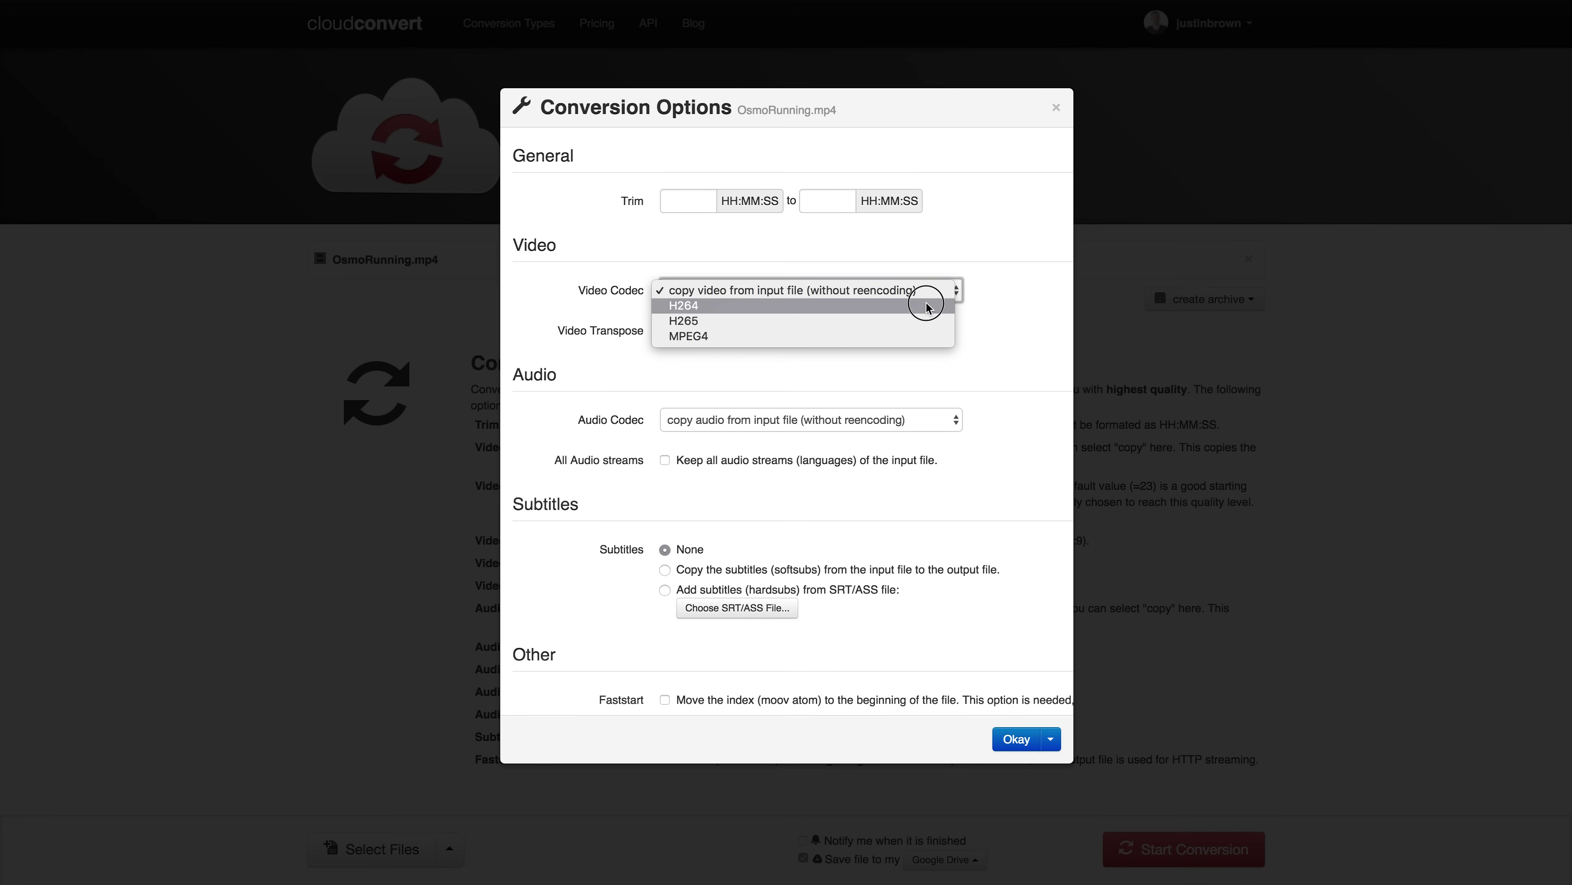
left_click(929, 306)
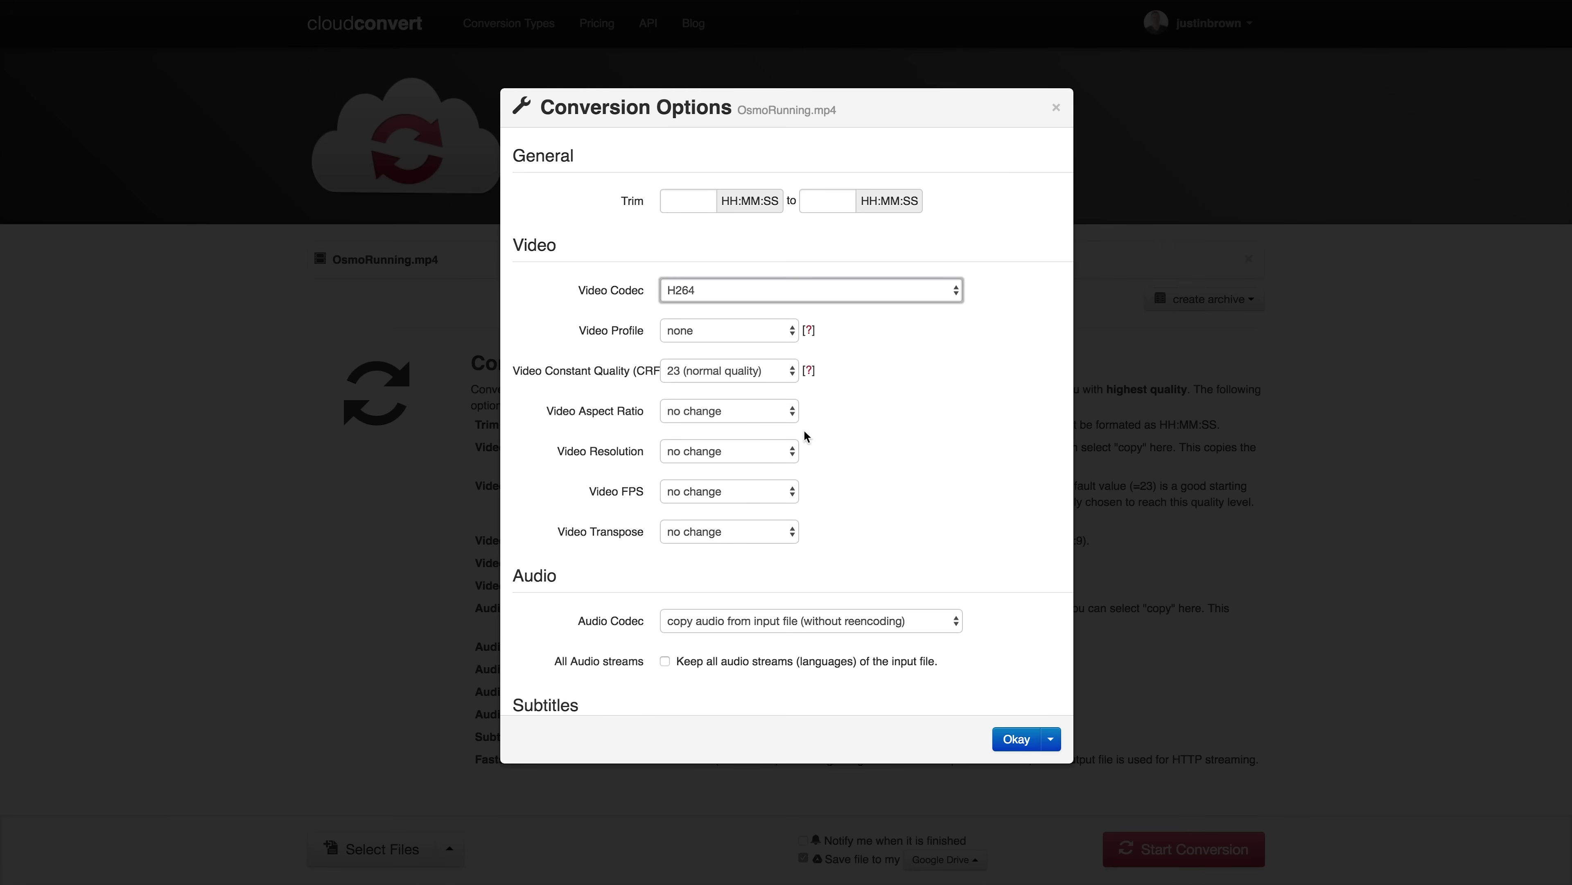
scroll(934, 496, "down", 5)
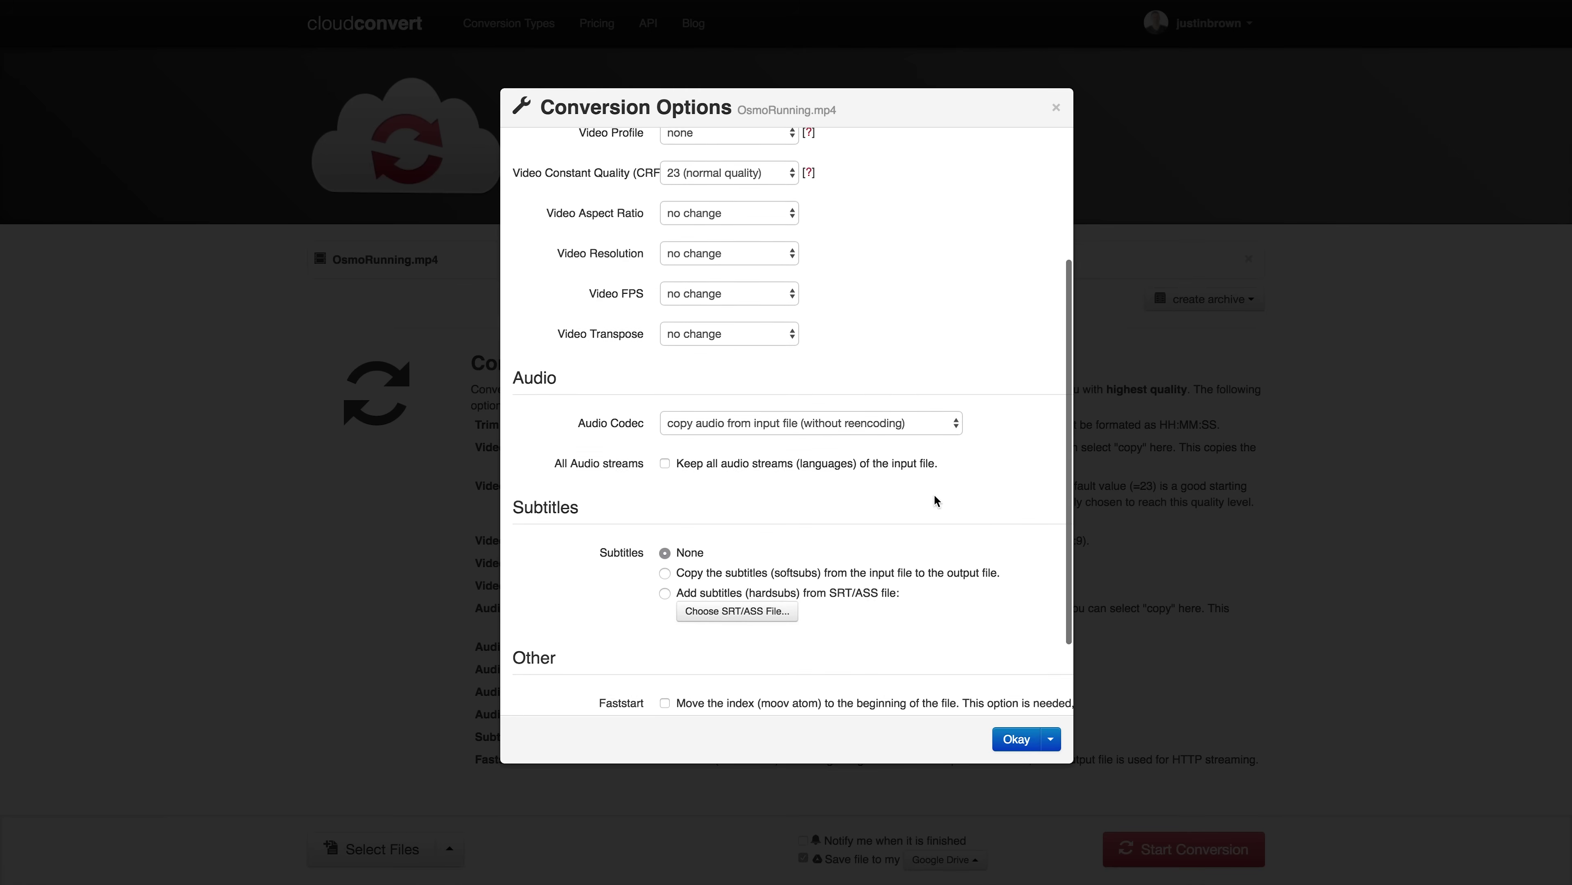
scroll(998, 420, "up", 5)
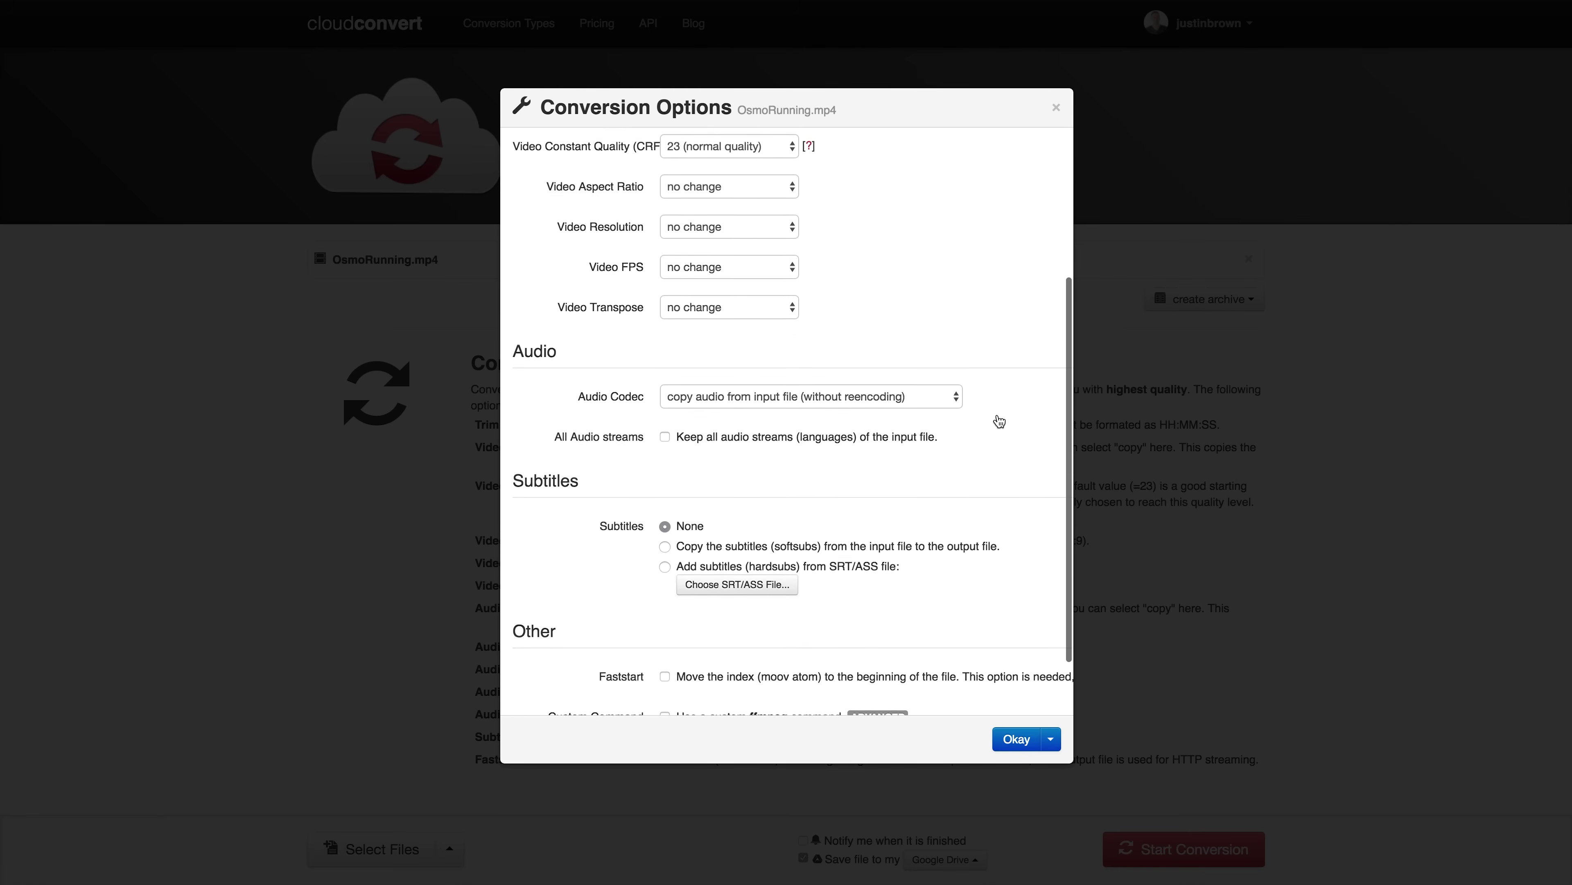
scroll(998, 419, "up", 1)
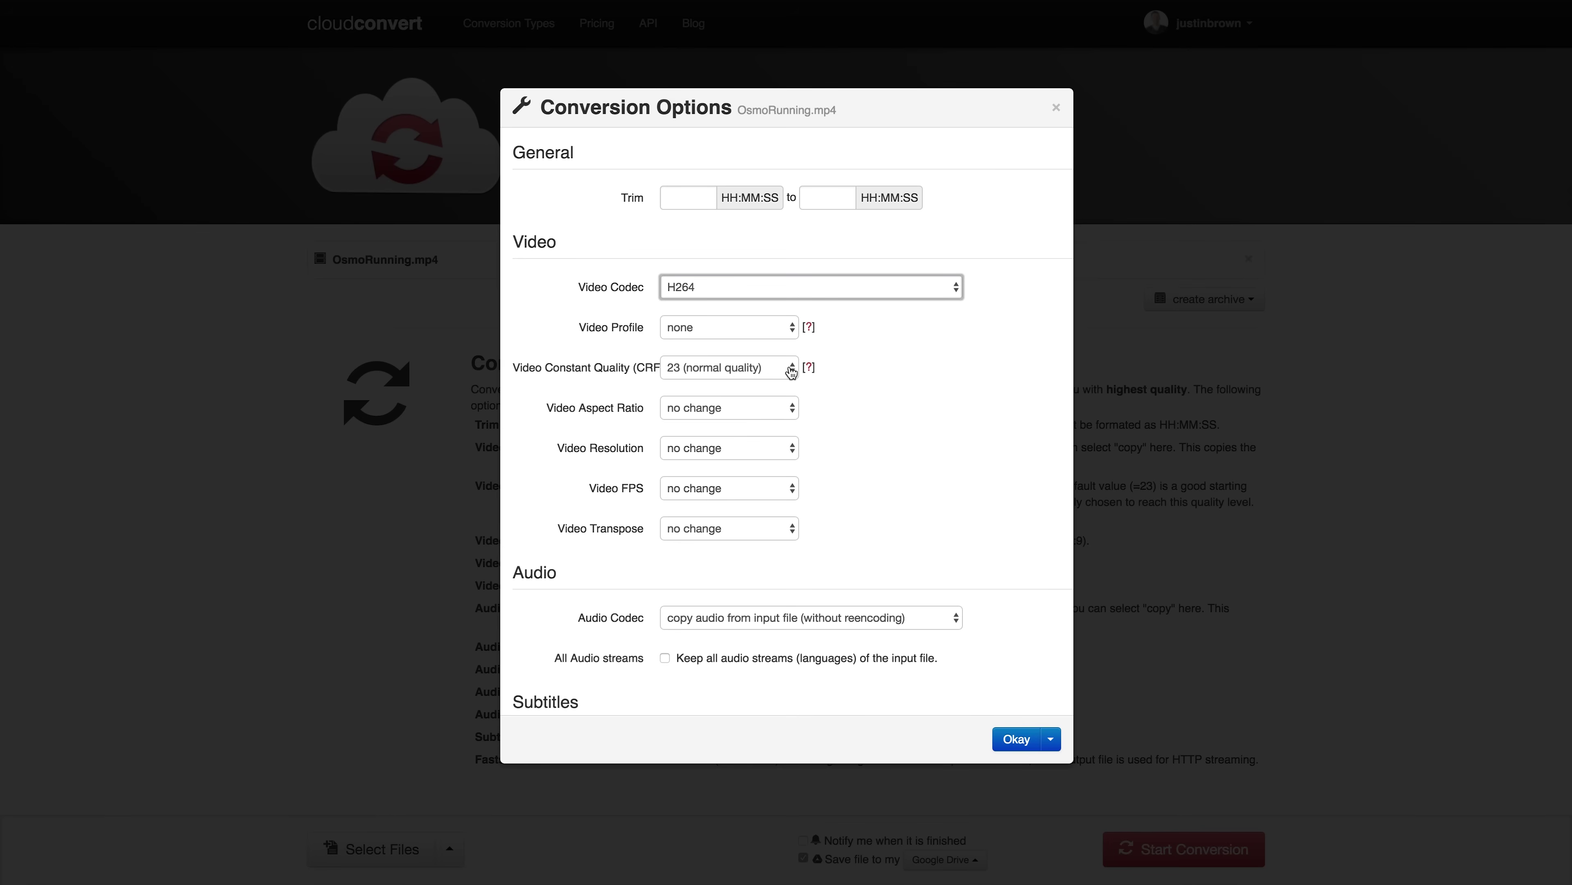
- Set the constant quality (CRF) to 5 and leave the aspect ratio unchanged
left_click(770, 378)
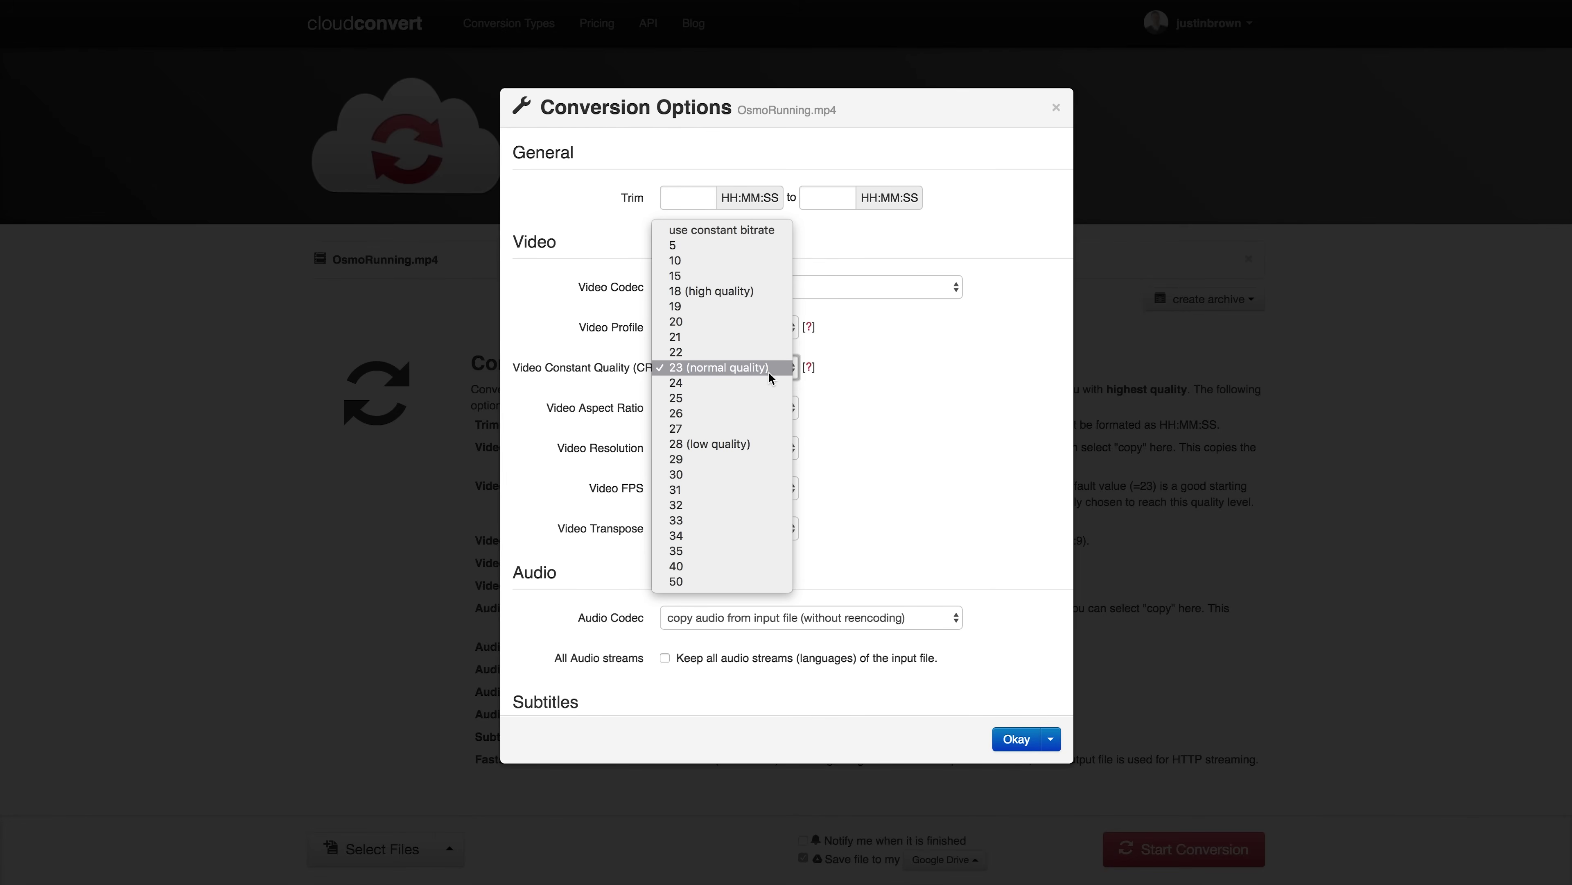
left_click(743, 246)
left_click(888, 370)
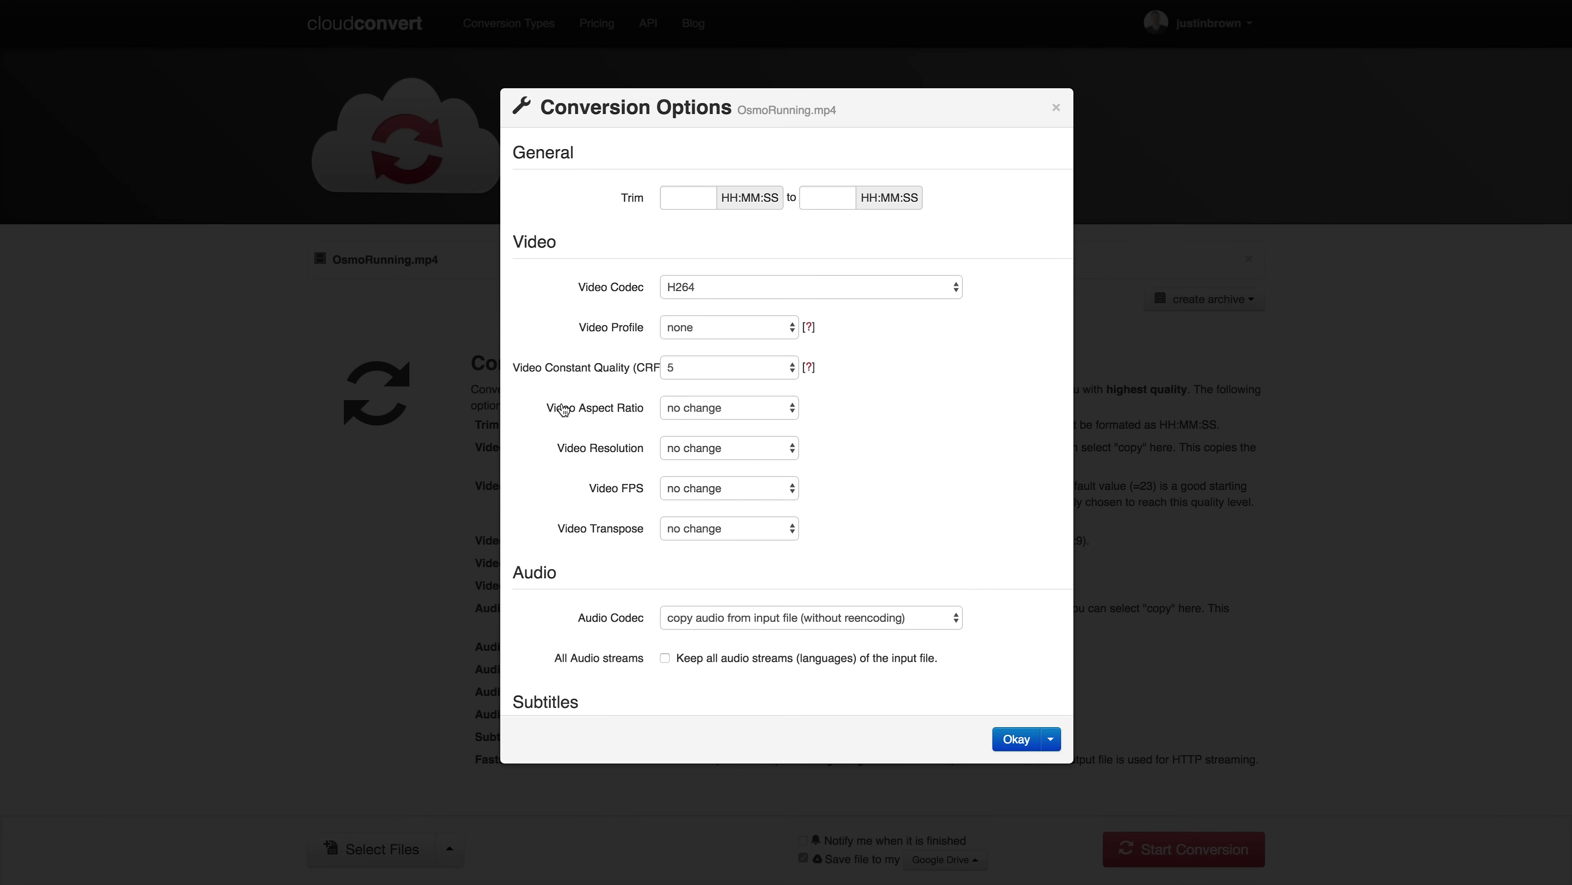
left_click(704, 413)
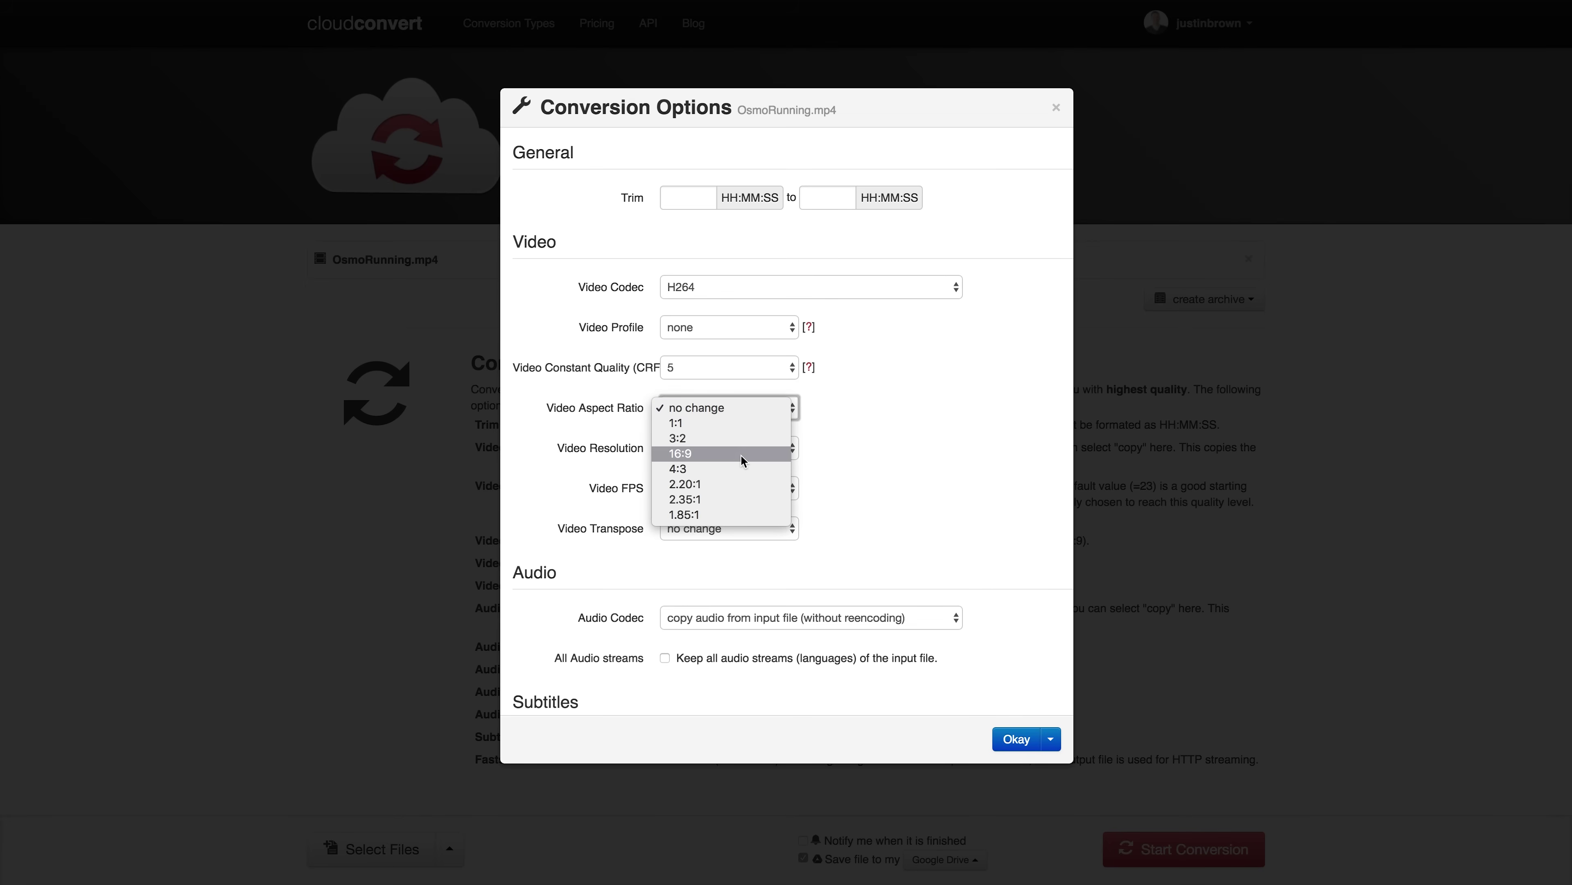
left_click(857, 431)
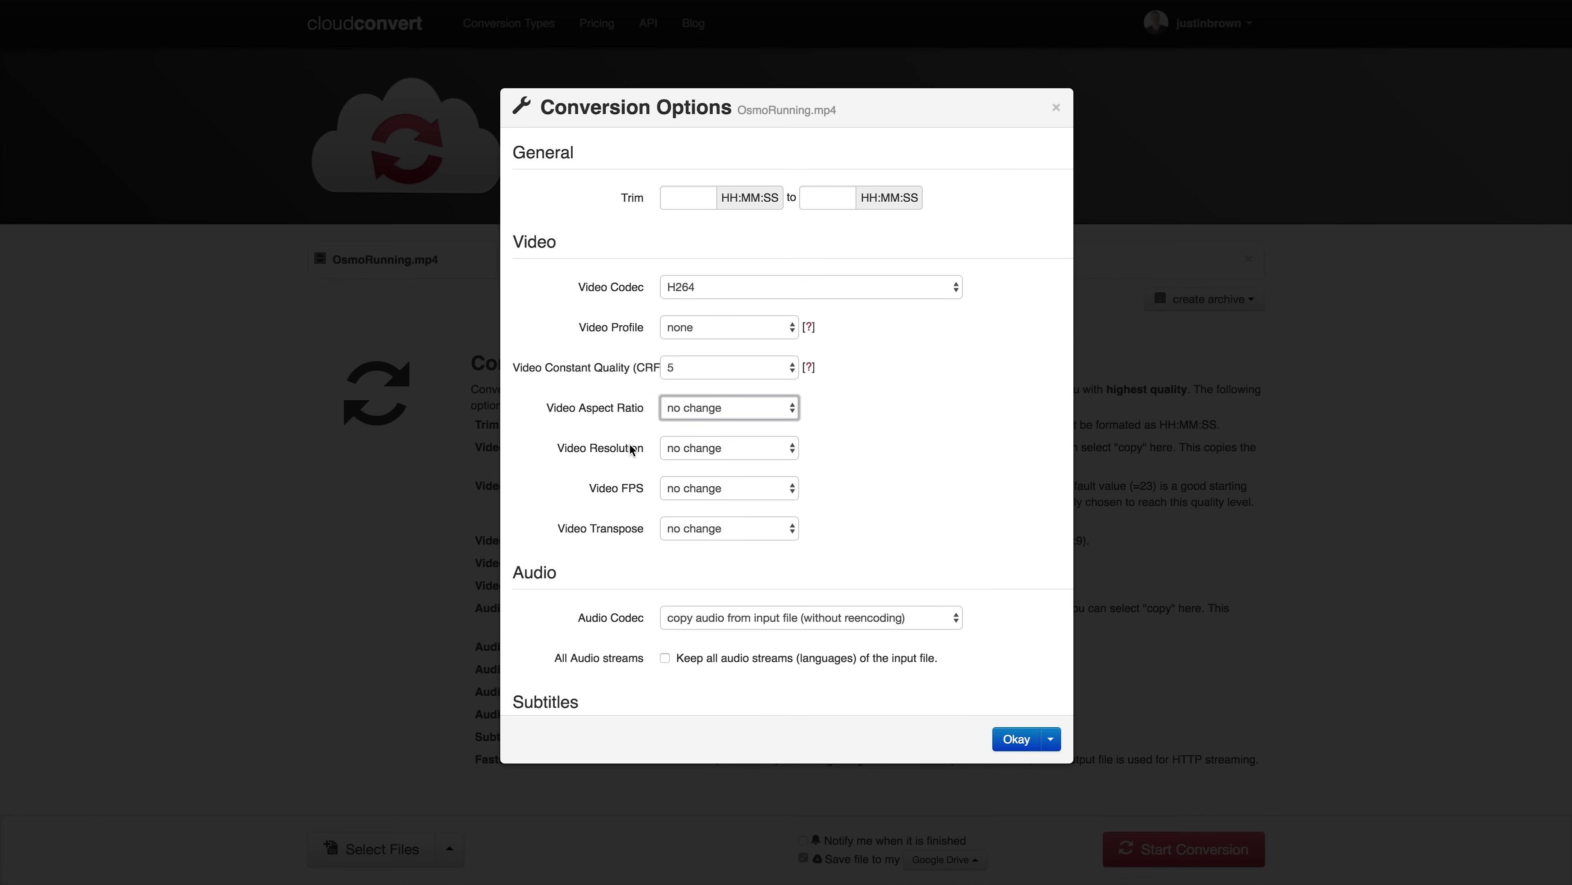
- Set the video resolution to 640x480 (480p), keeping video transpose at no change
left_click(720, 450)
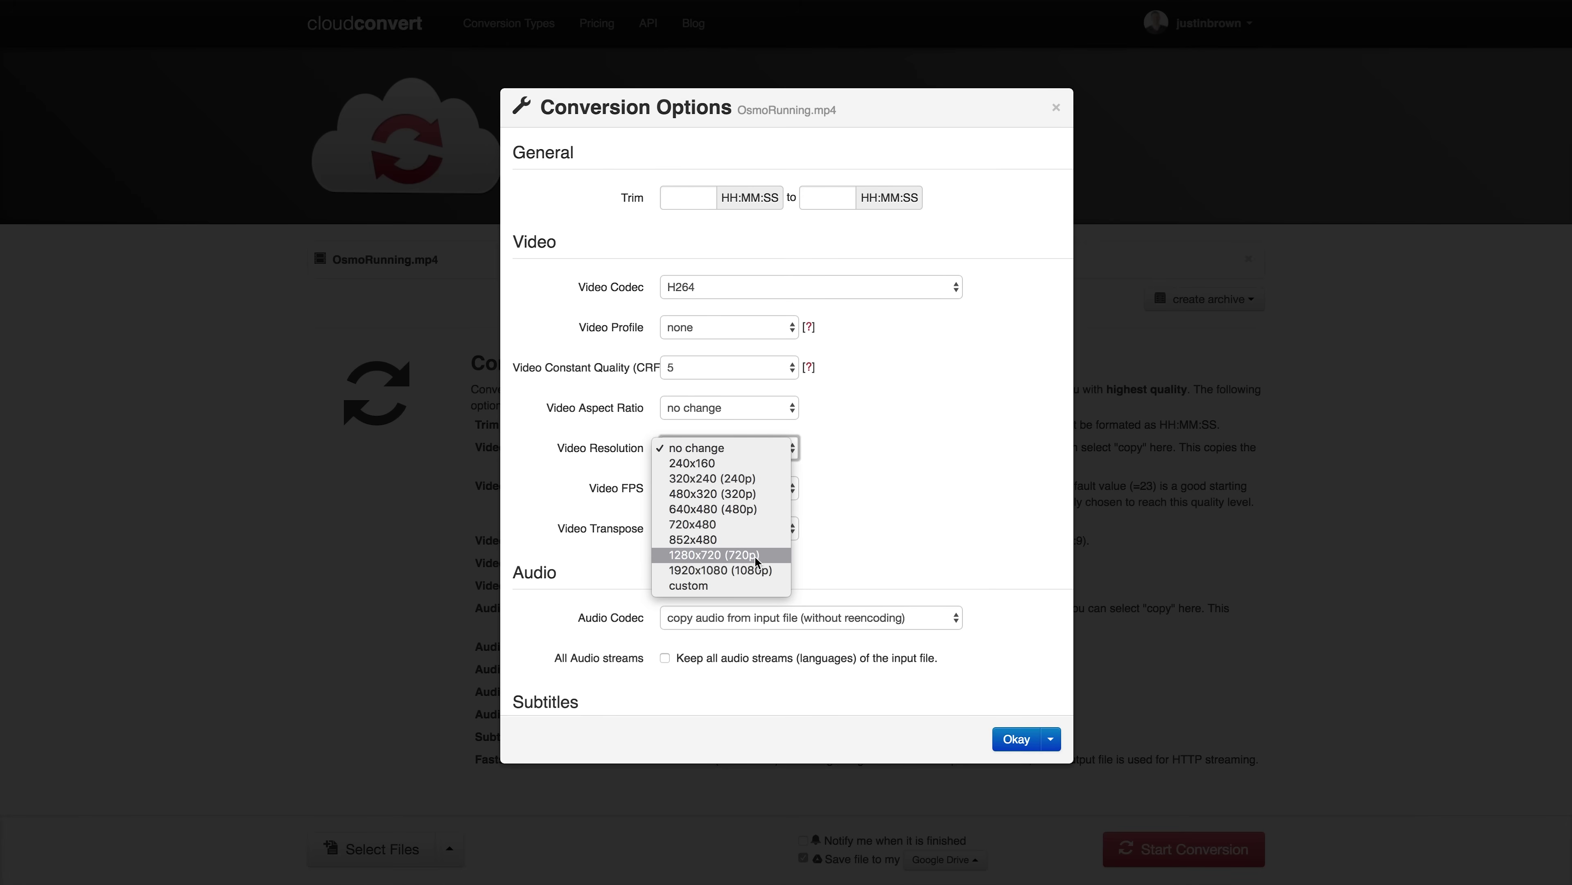
left_click(755, 509)
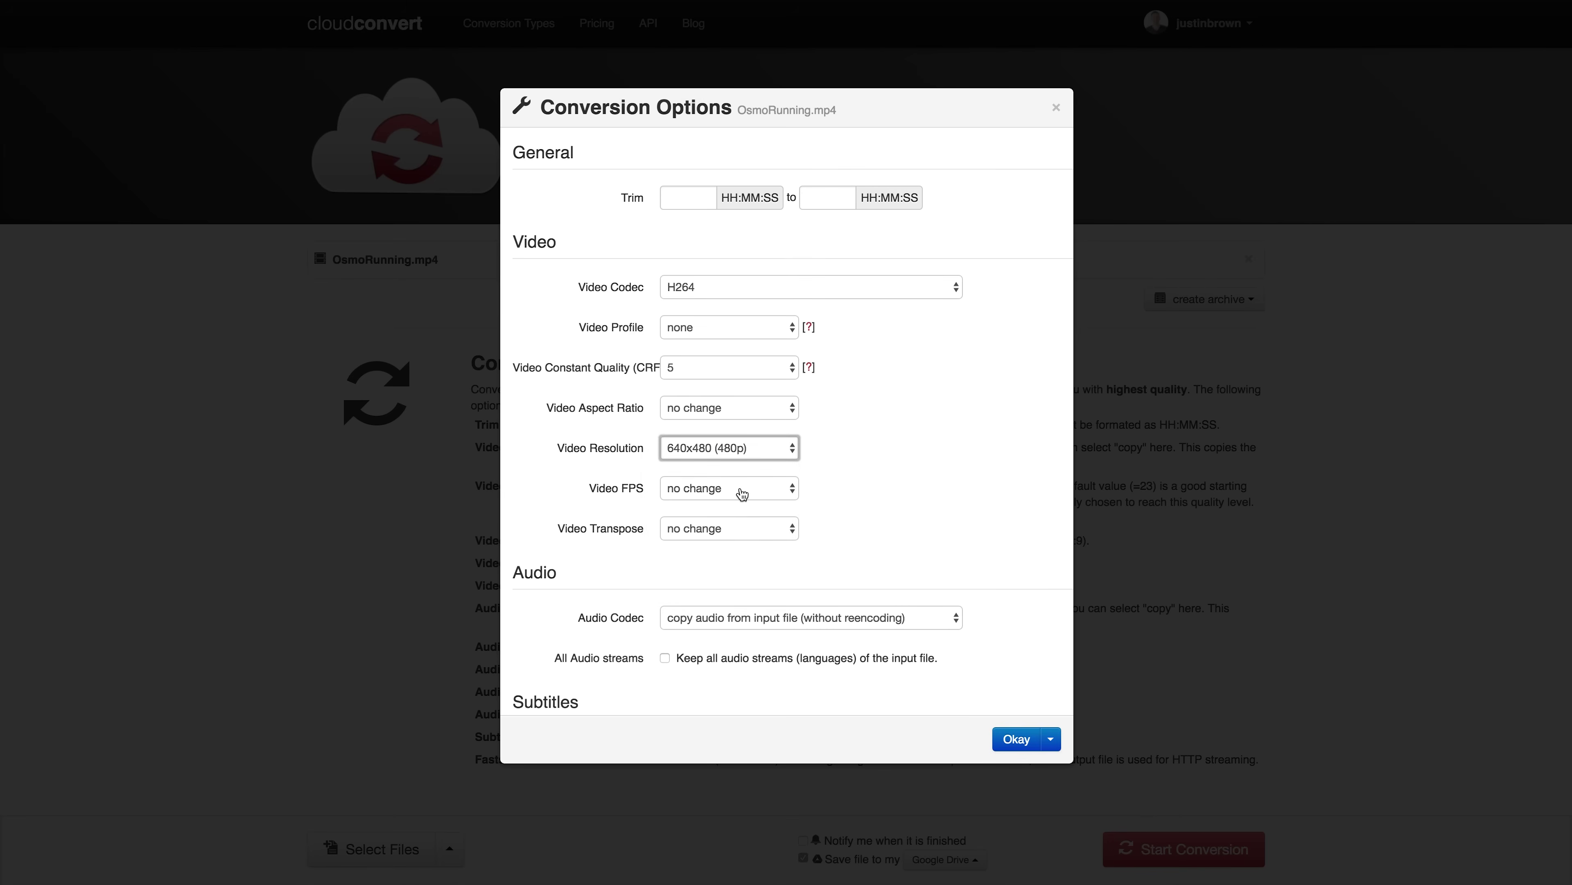
left_click(772, 528)
left_click(771, 527)
left_click(757, 532)
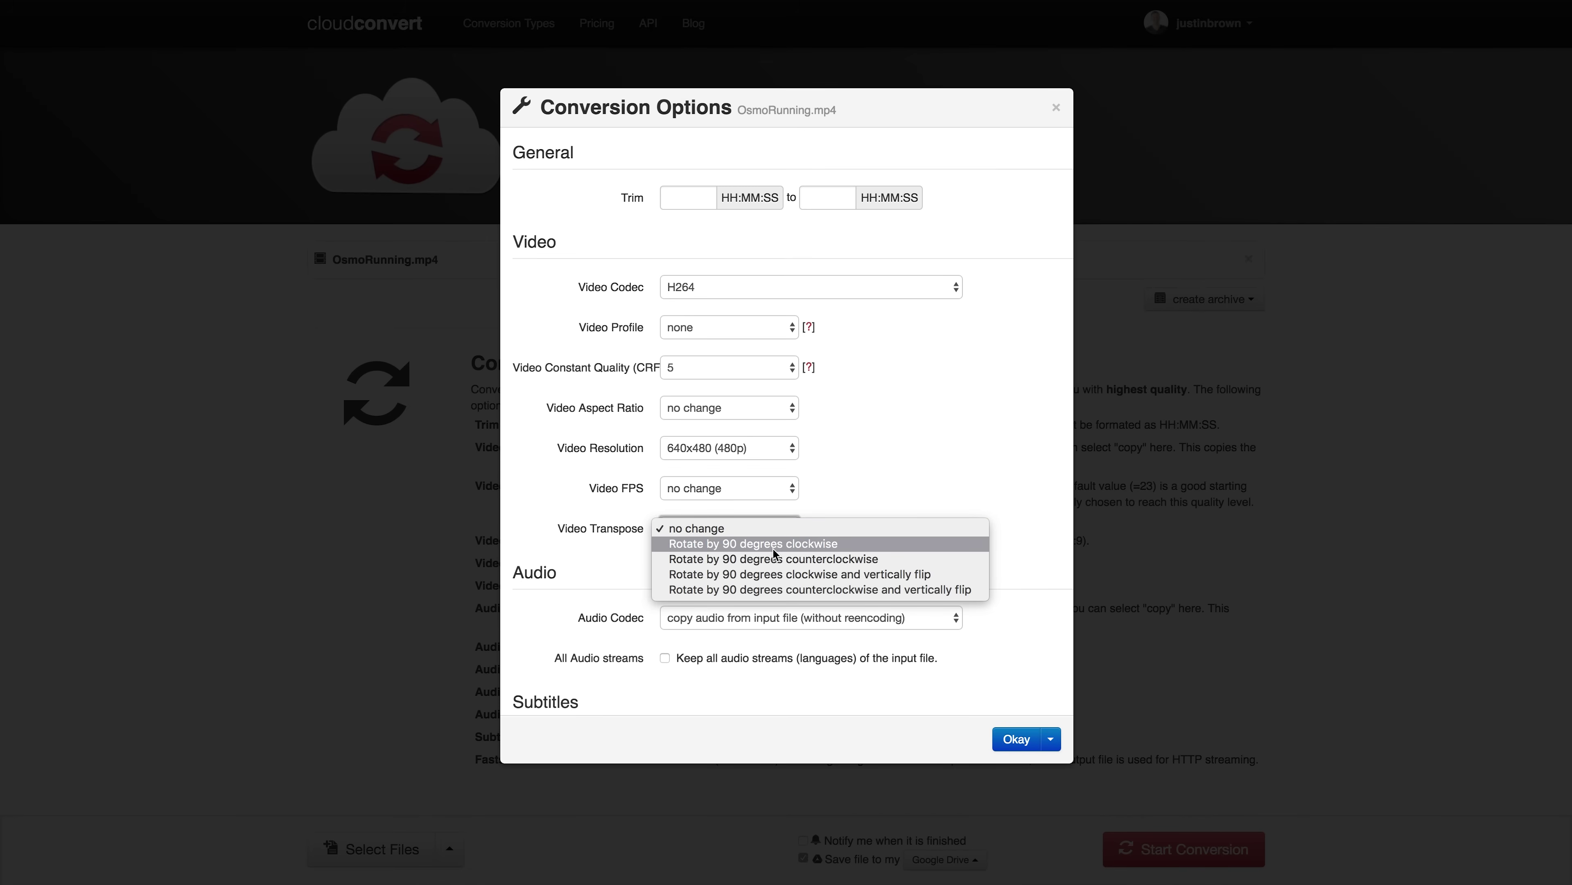
- Keep rotation at no change, review the remaining options and confirm them with Okay
left_click(1033, 503)
scroll(1035, 505, "down", 4)
scroll(1036, 509, "down", 3)
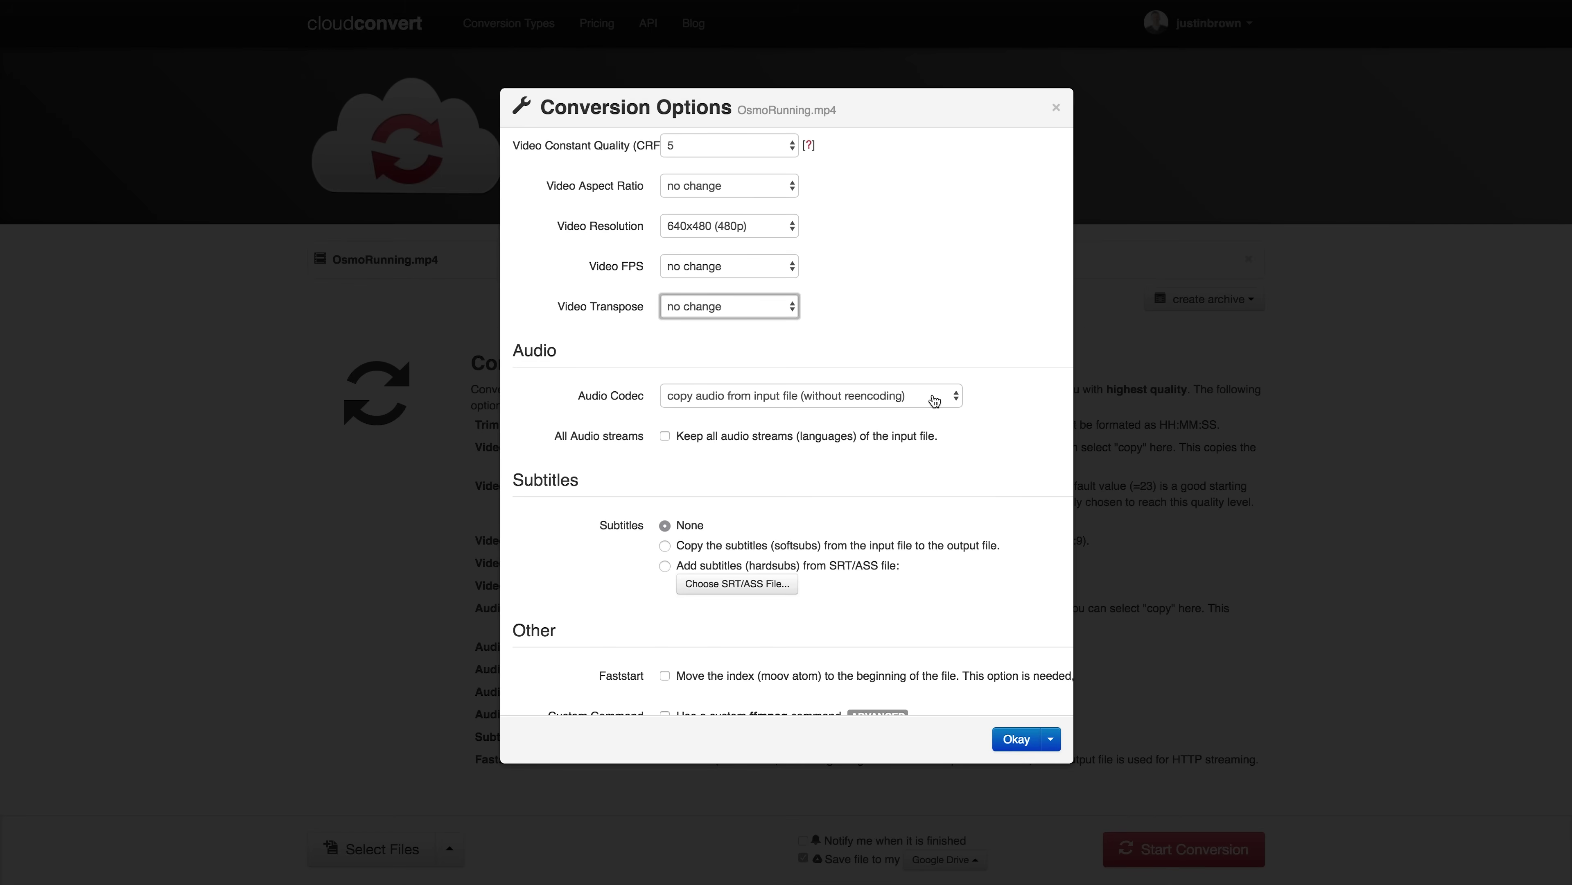
scroll(1043, 492, "down", 3)
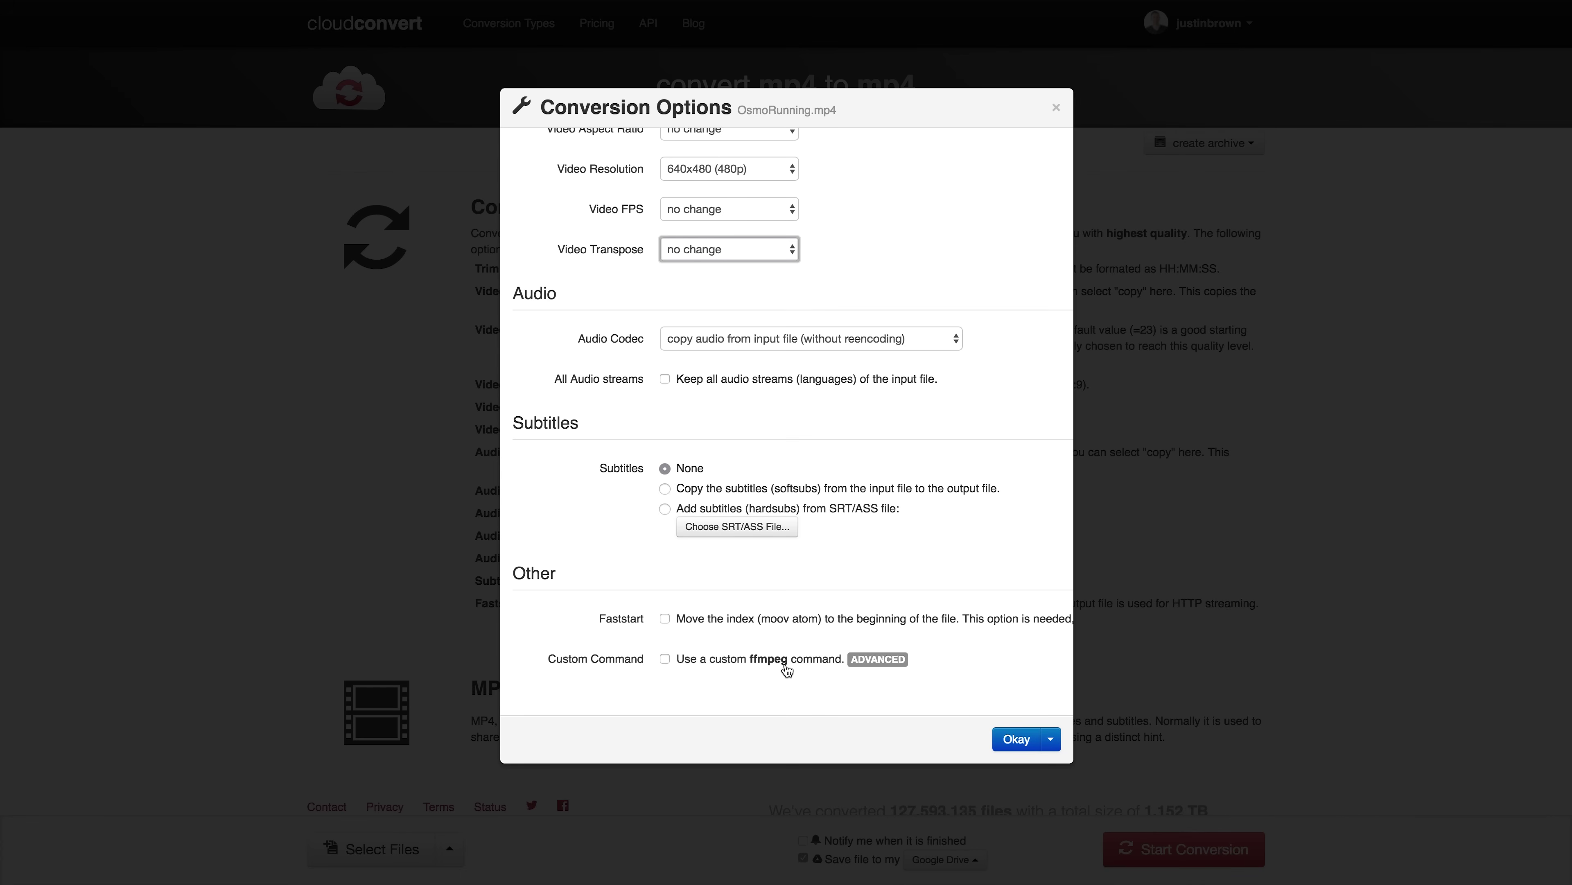
scroll(912, 669, "down", 2)
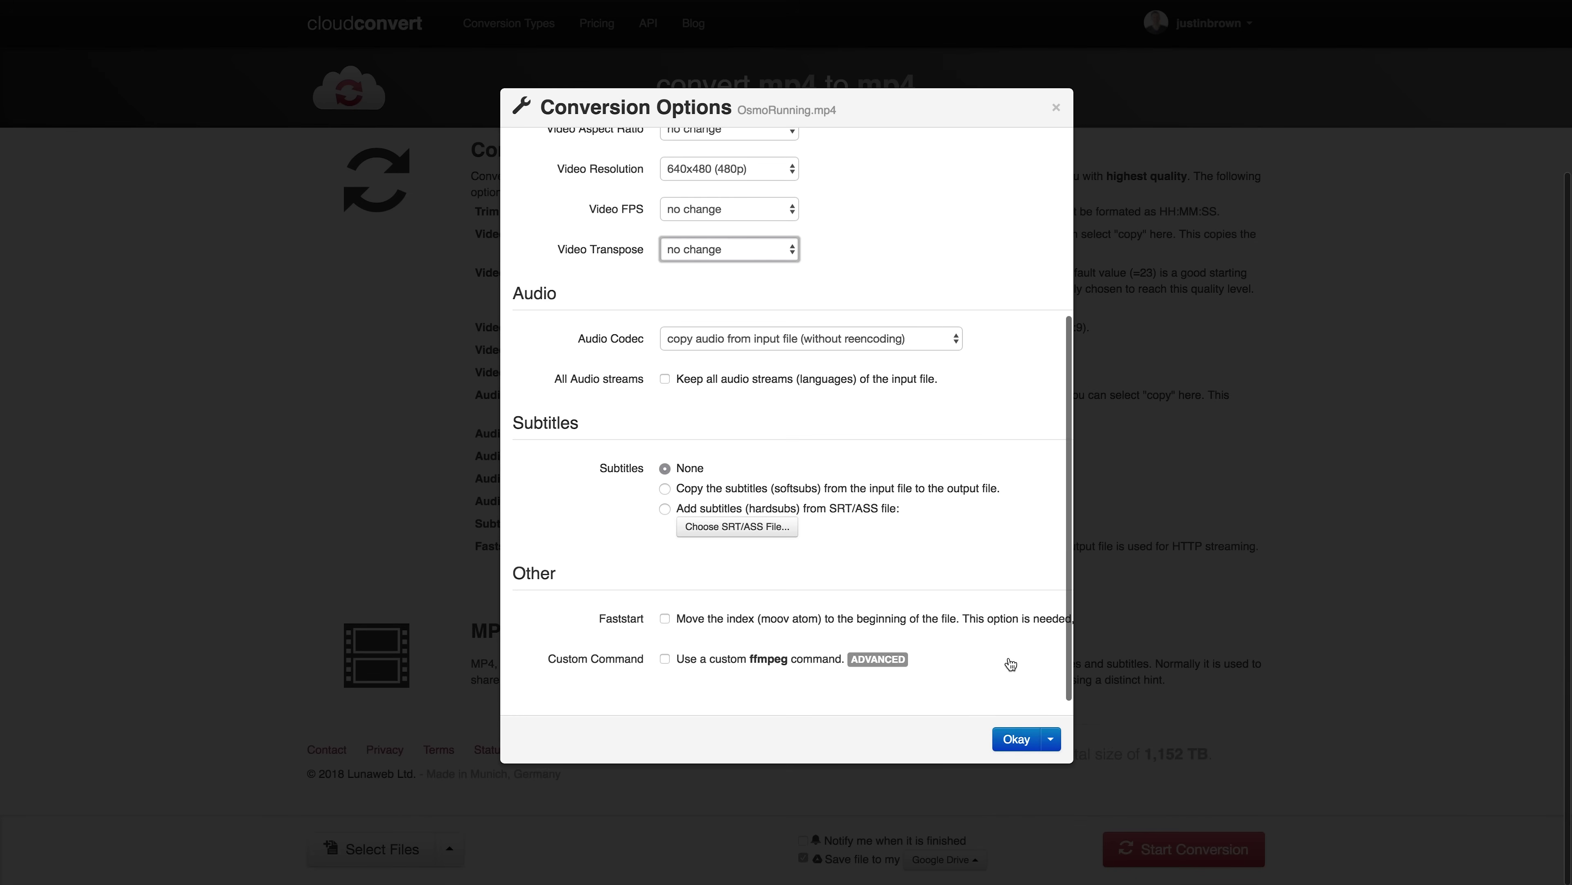
scroll(1015, 599, "up", 5)
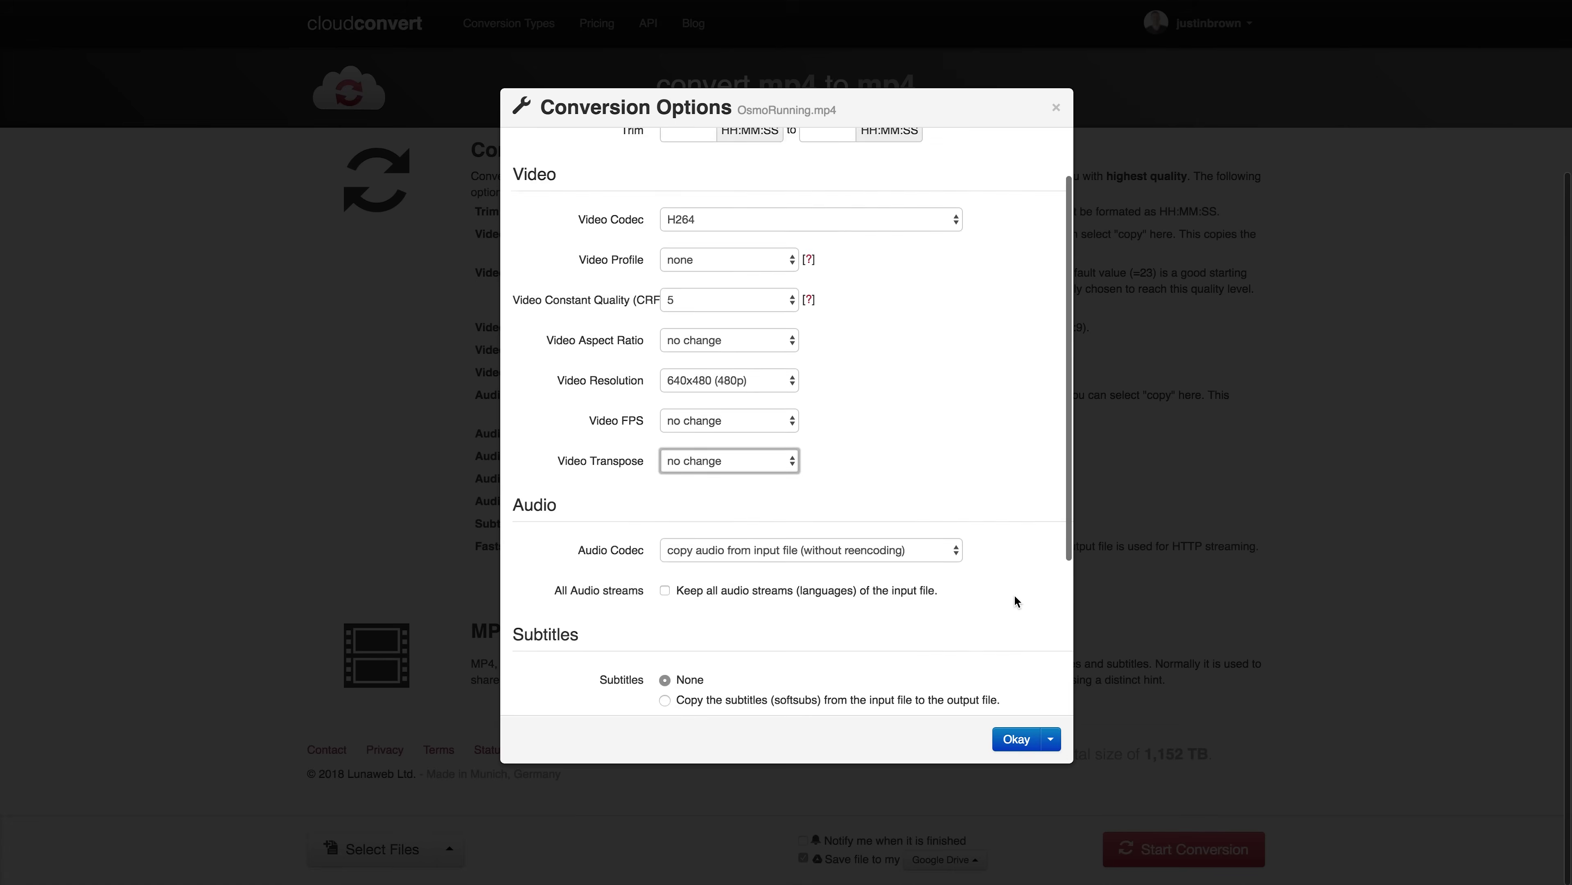
scroll(1014, 594, "down", 5)
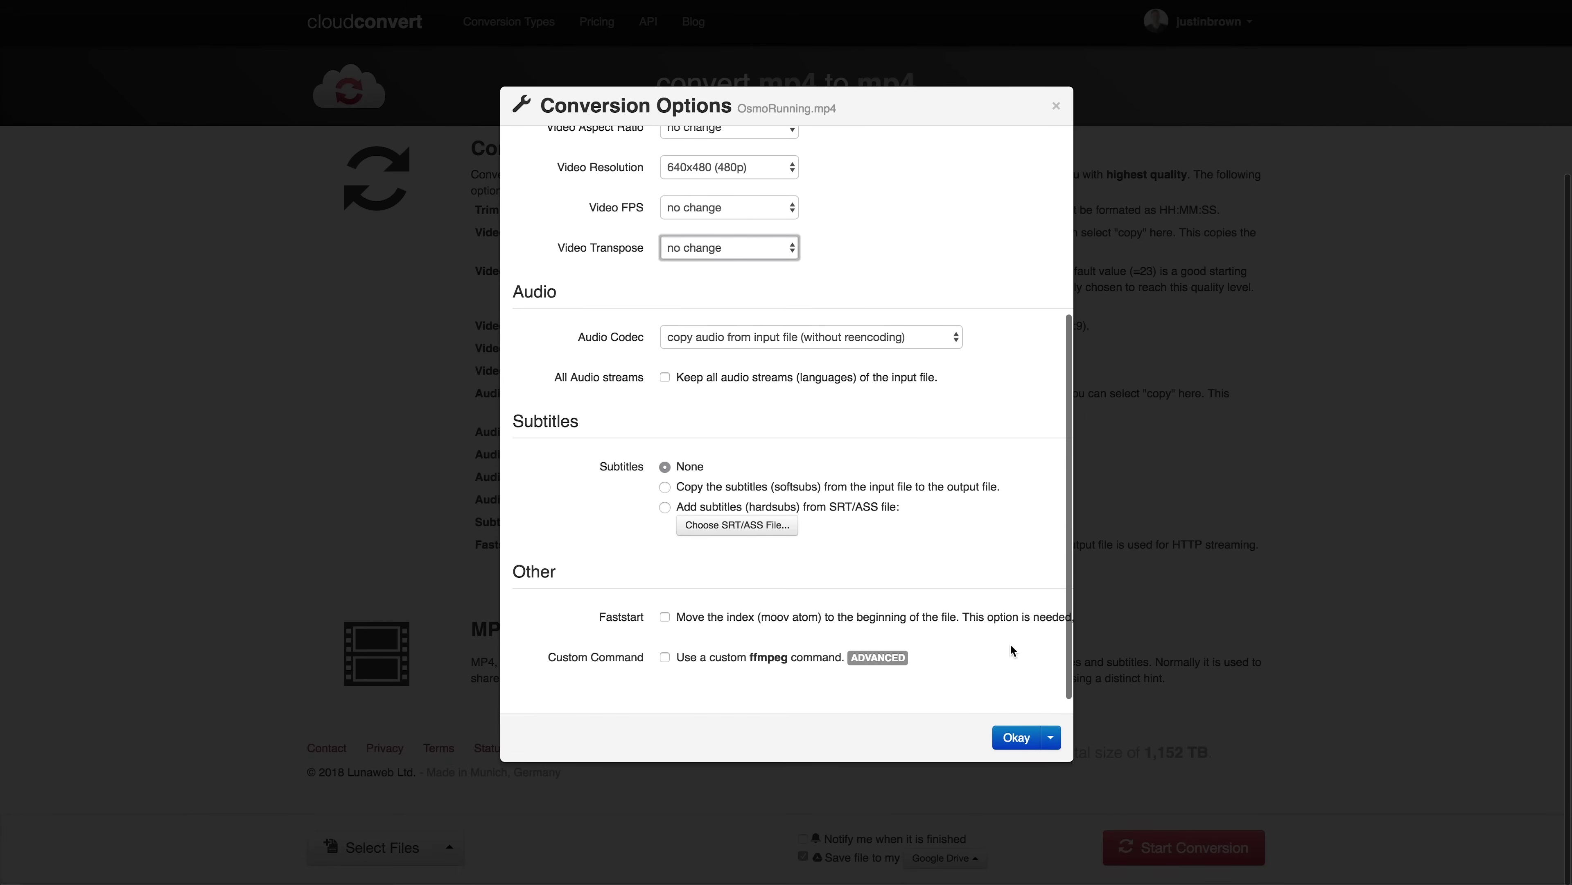
left_click(1013, 741)
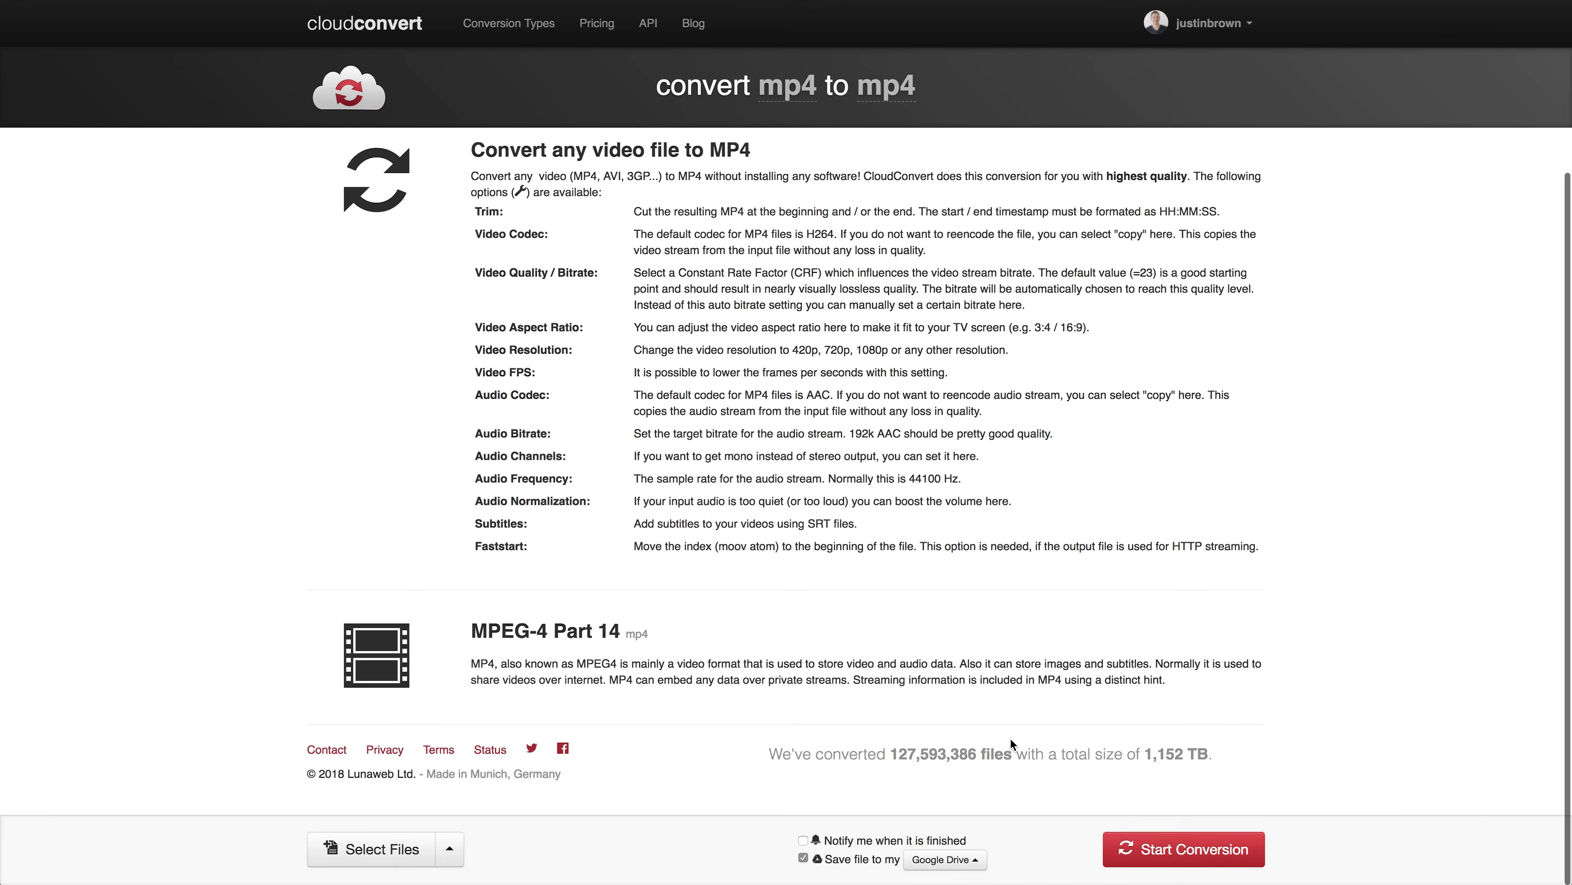
- Run the conversion and open the resulting OsmoRunning.1.mp4 in Google Drive
left_click(1223, 862)
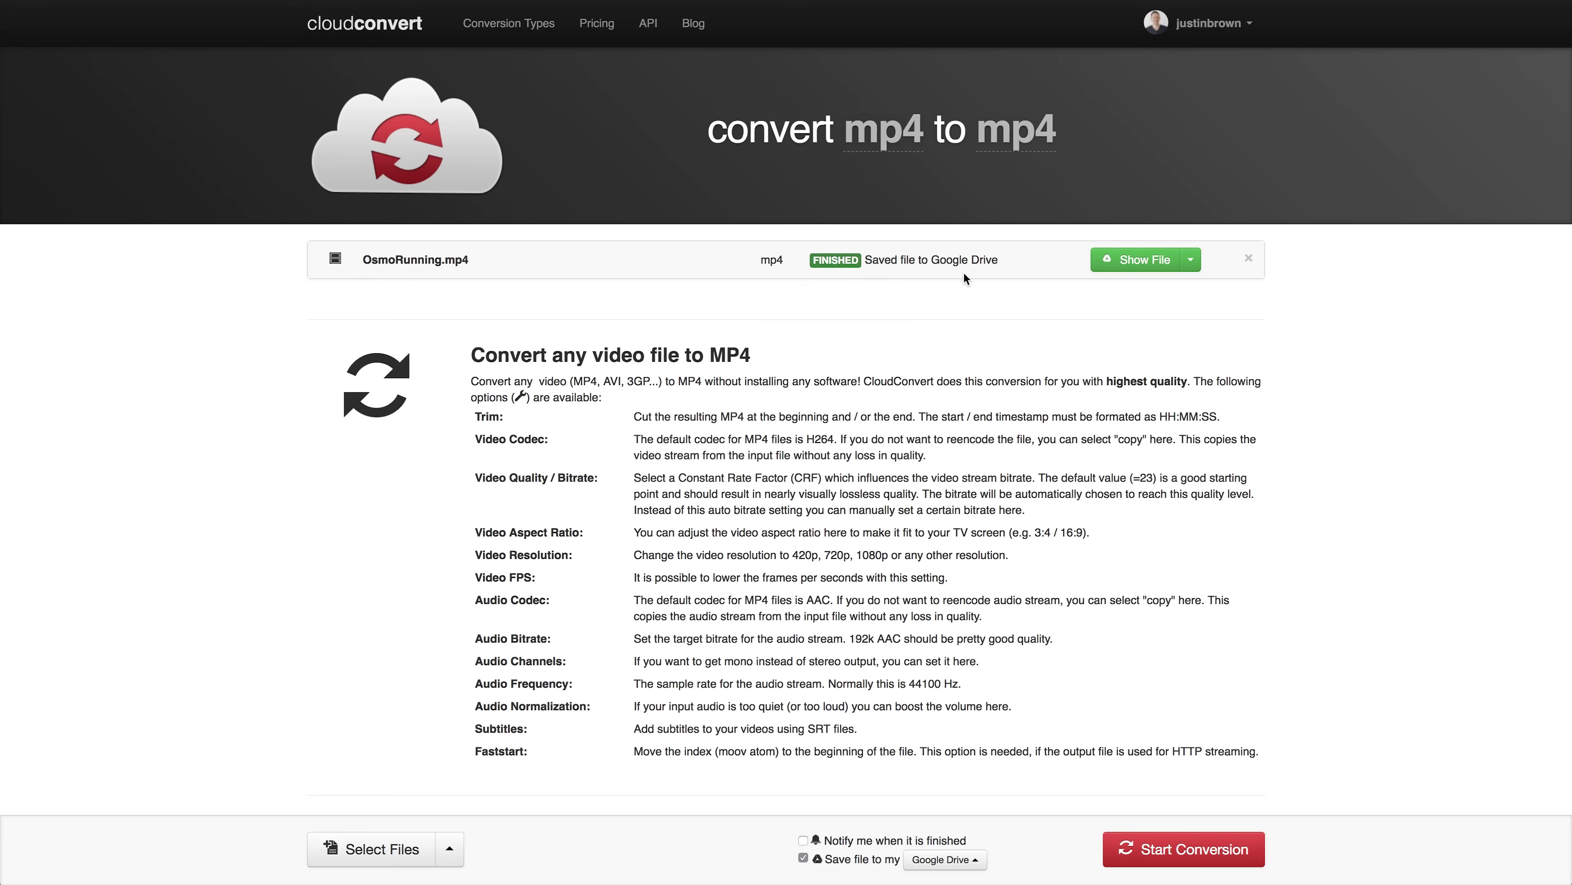
left_click(1159, 262)
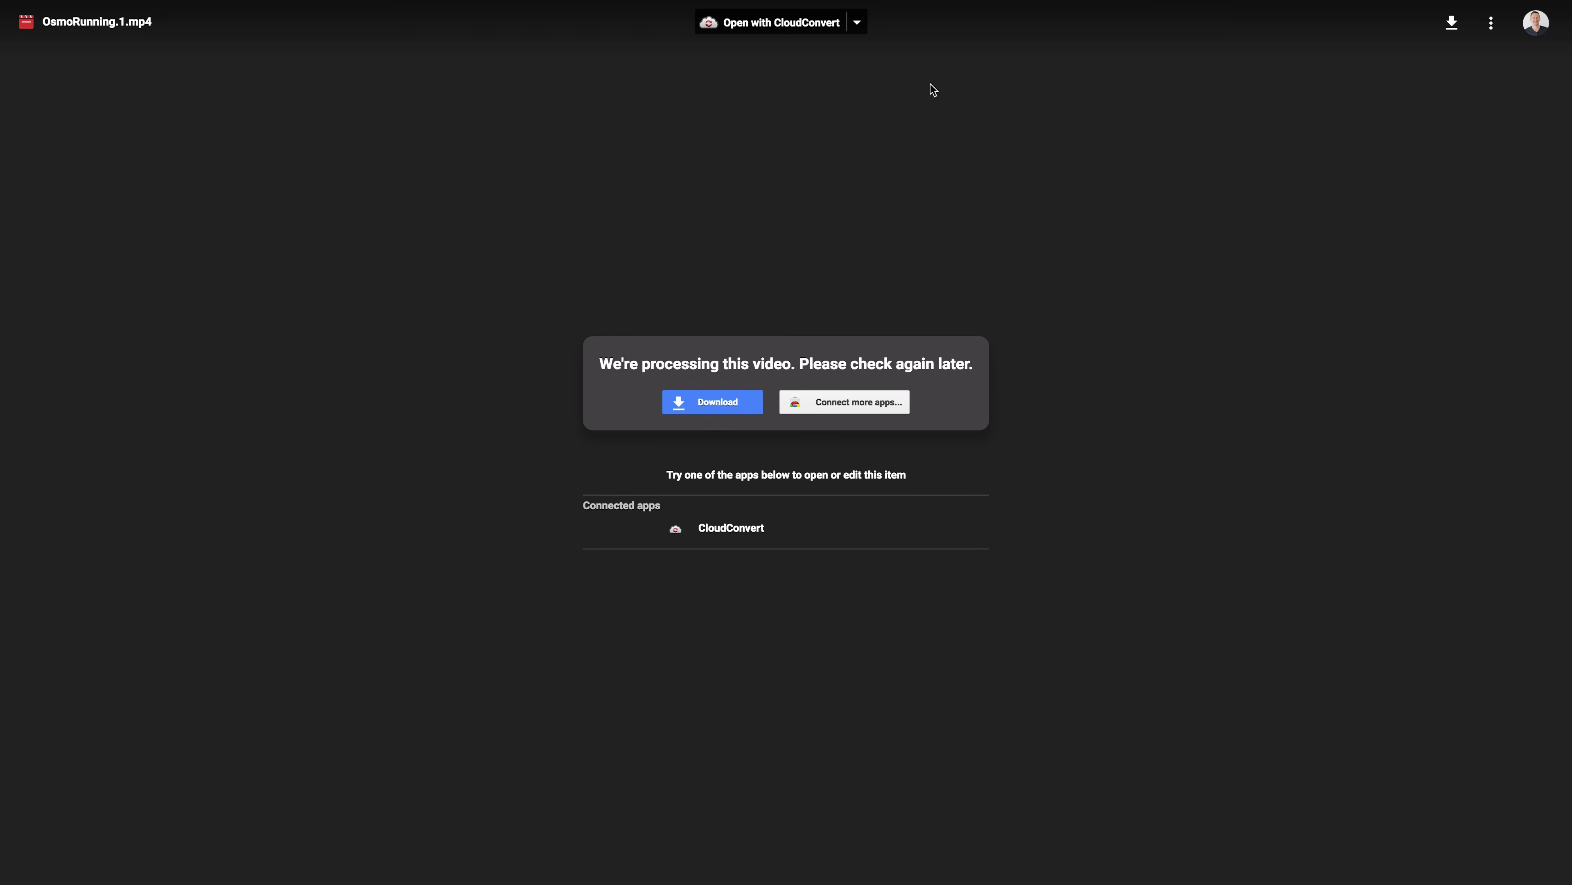
- Delete the converted OsmoRunning.1.mp4 from the Drive Video folder
key("Escape")
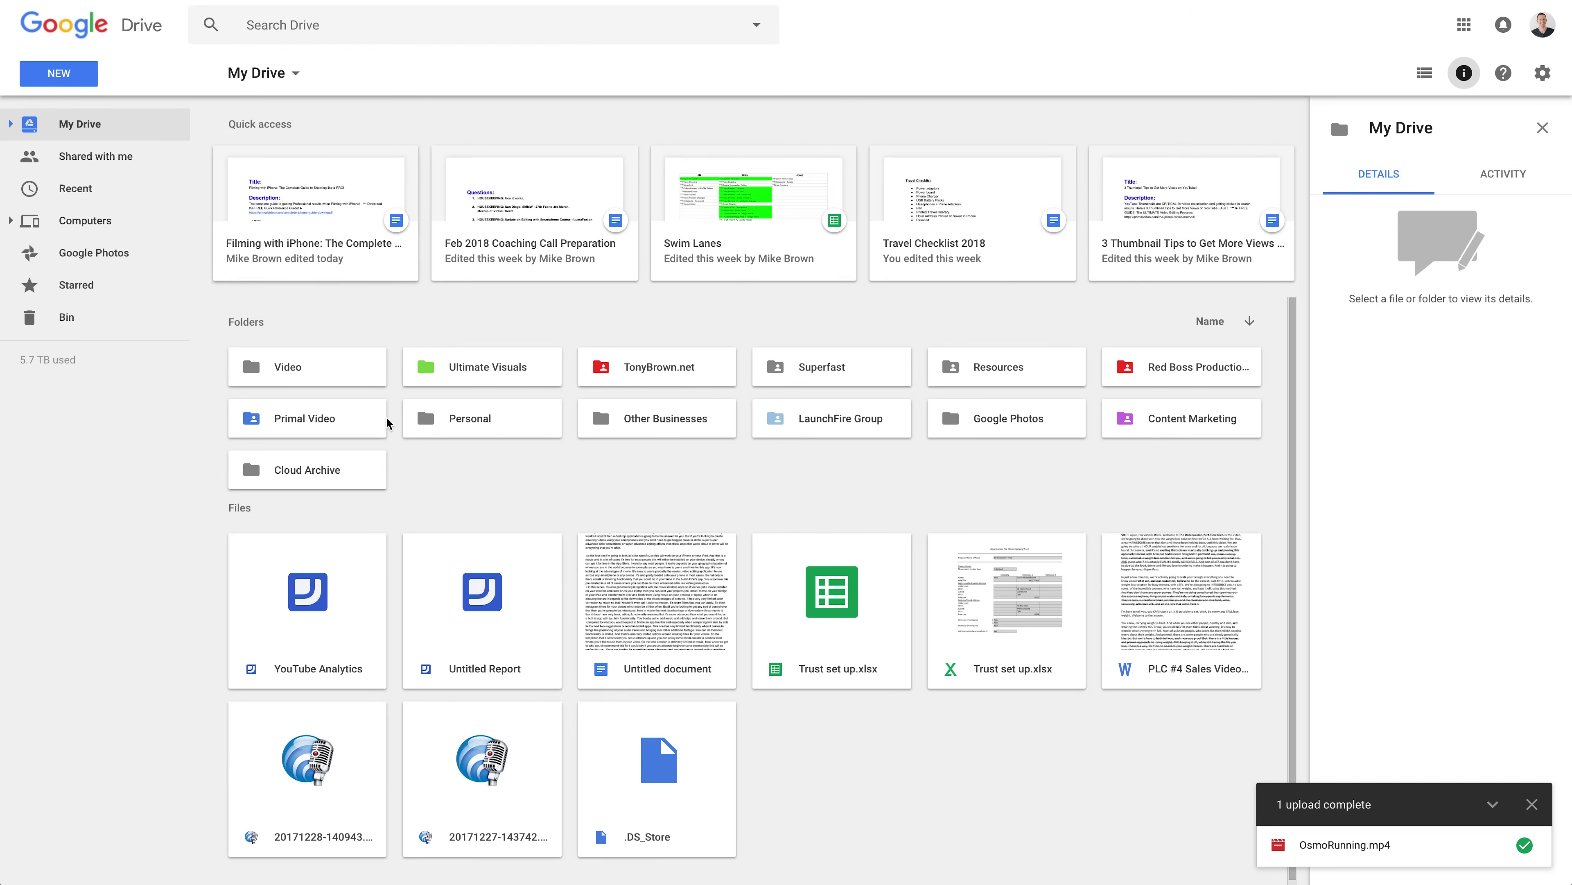
double_click(322, 372)
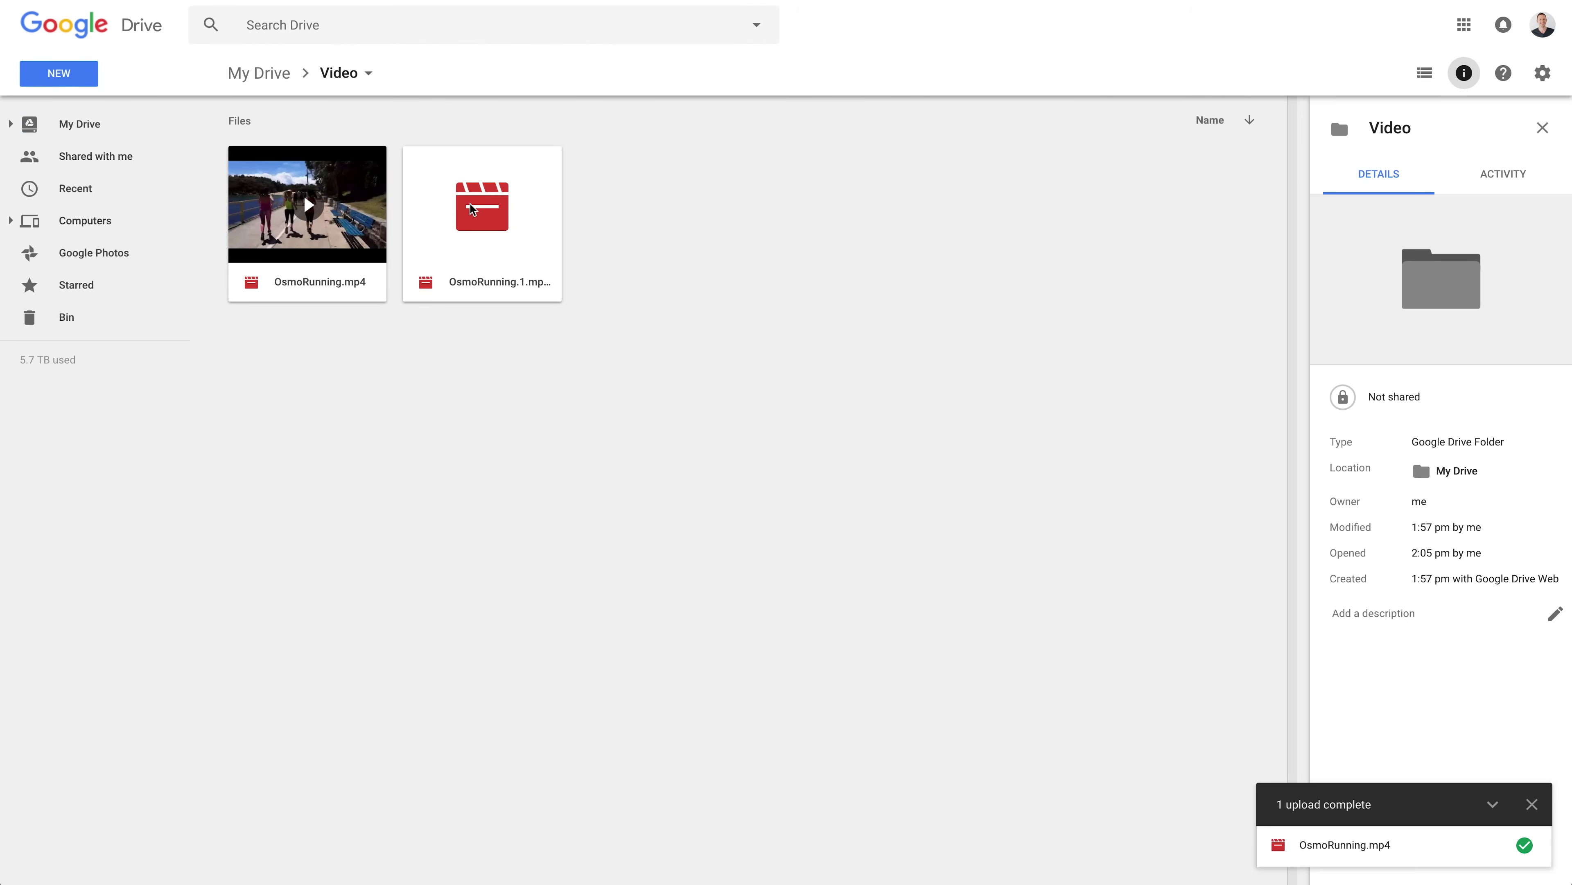
left_click(368, 224)
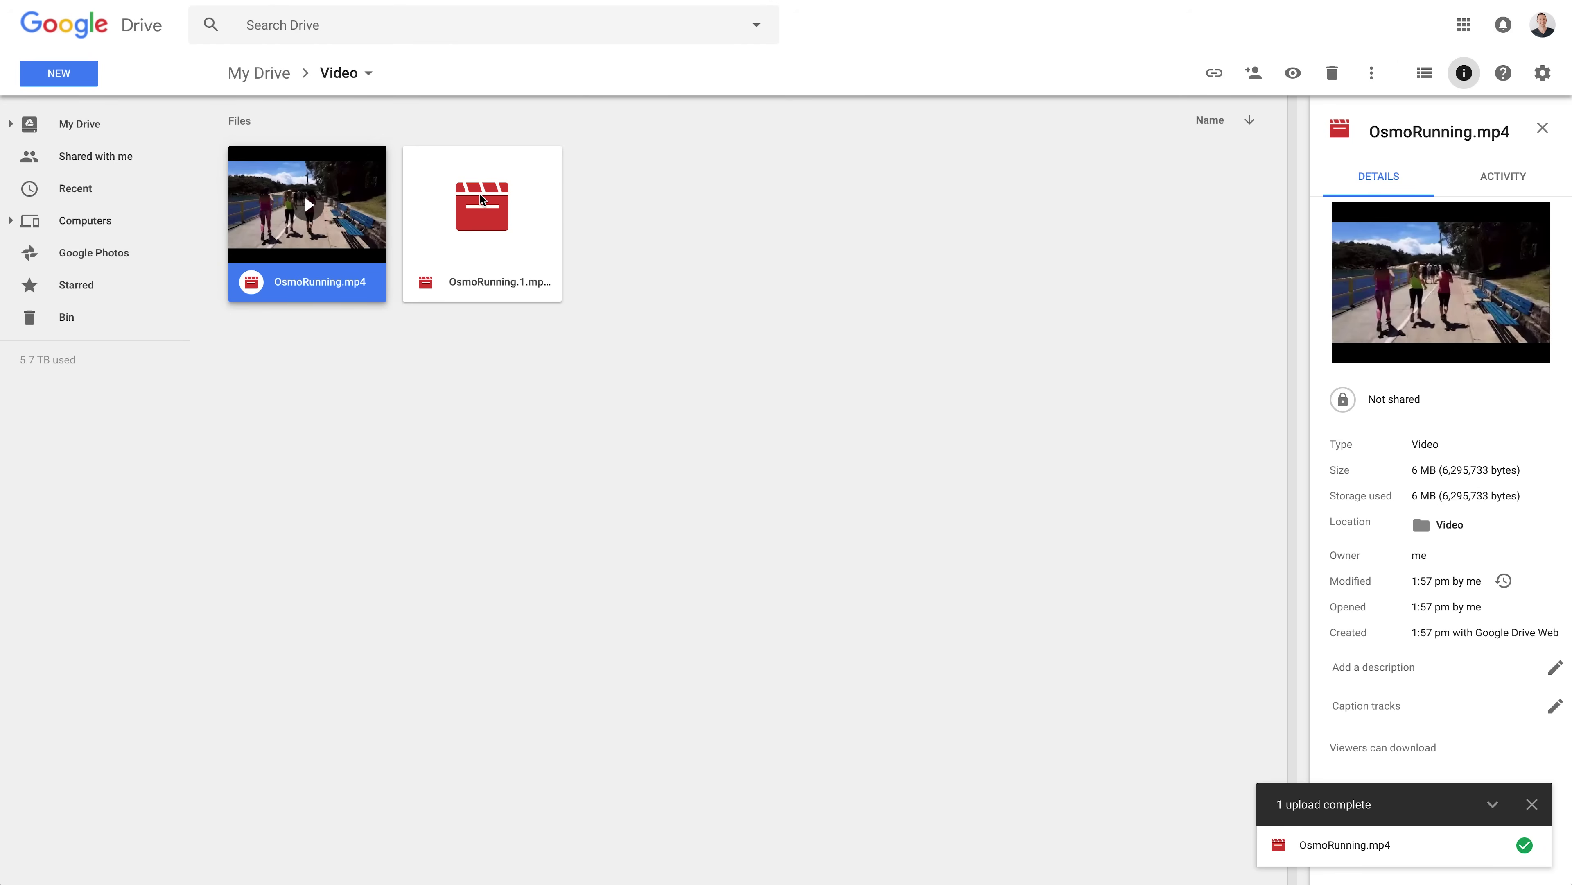
left_click(507, 202)
right_click(508, 201)
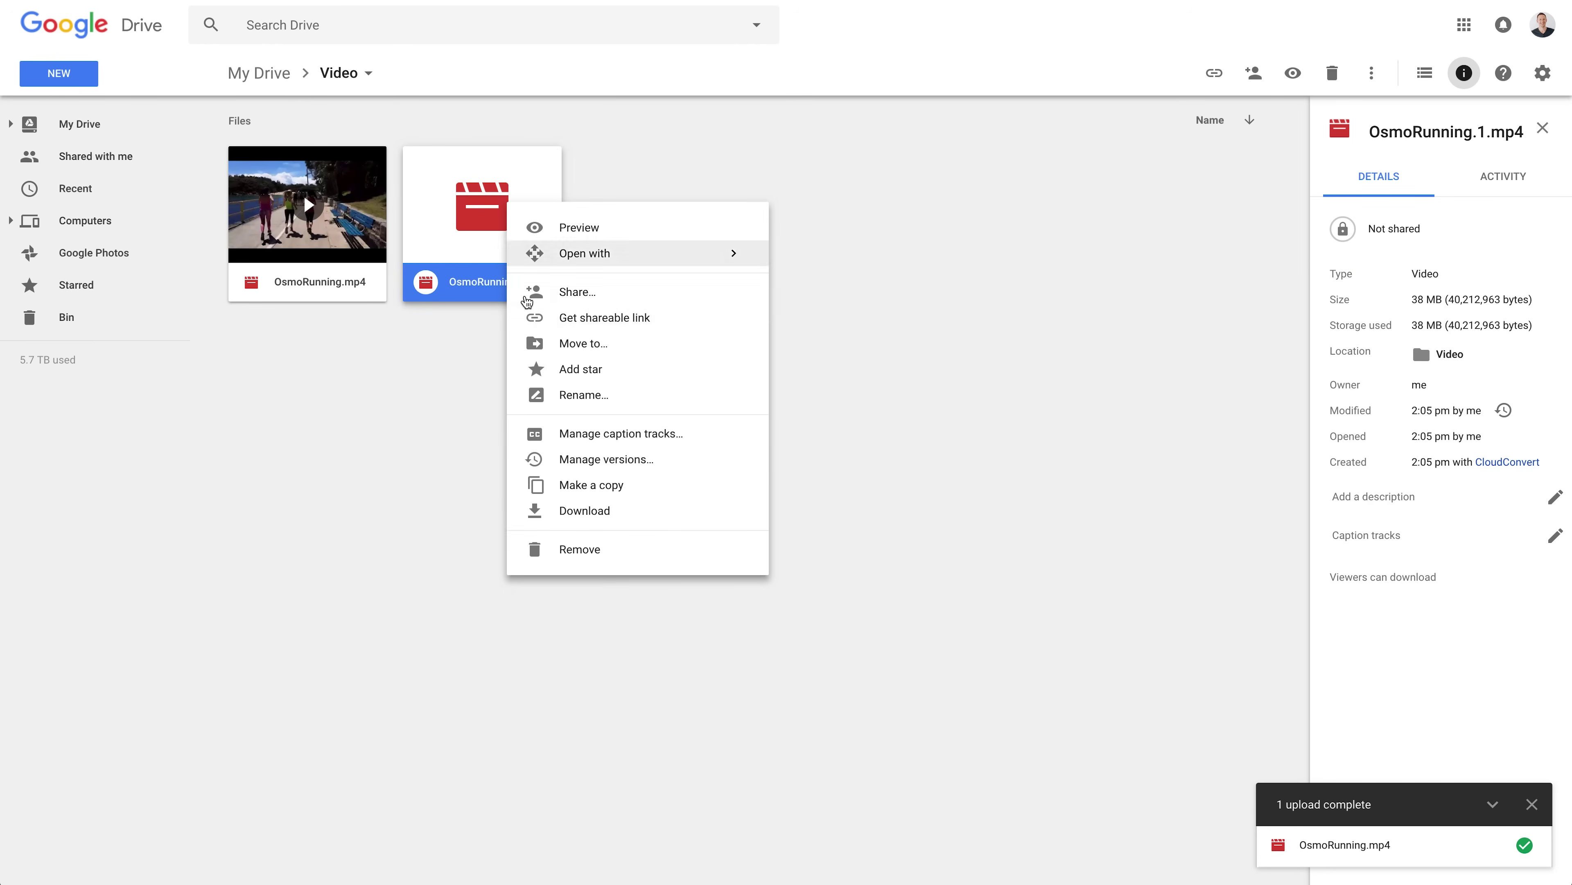
left_click(635, 553)
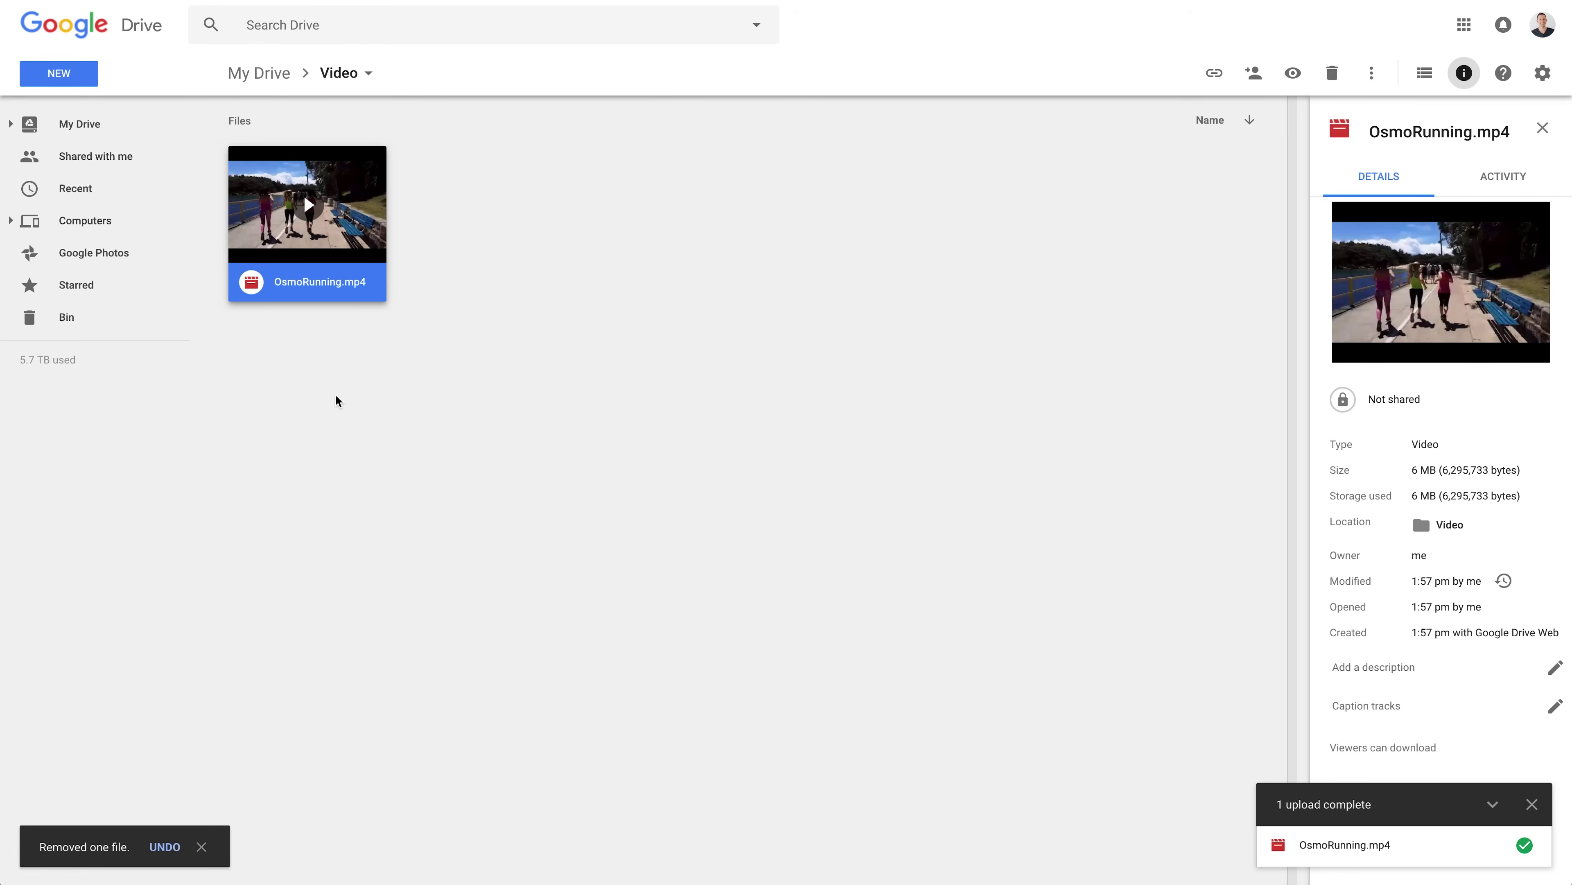
- Open the original OsmoRunning.mp4 with CloudConvert from Drive
right_click(342, 201)
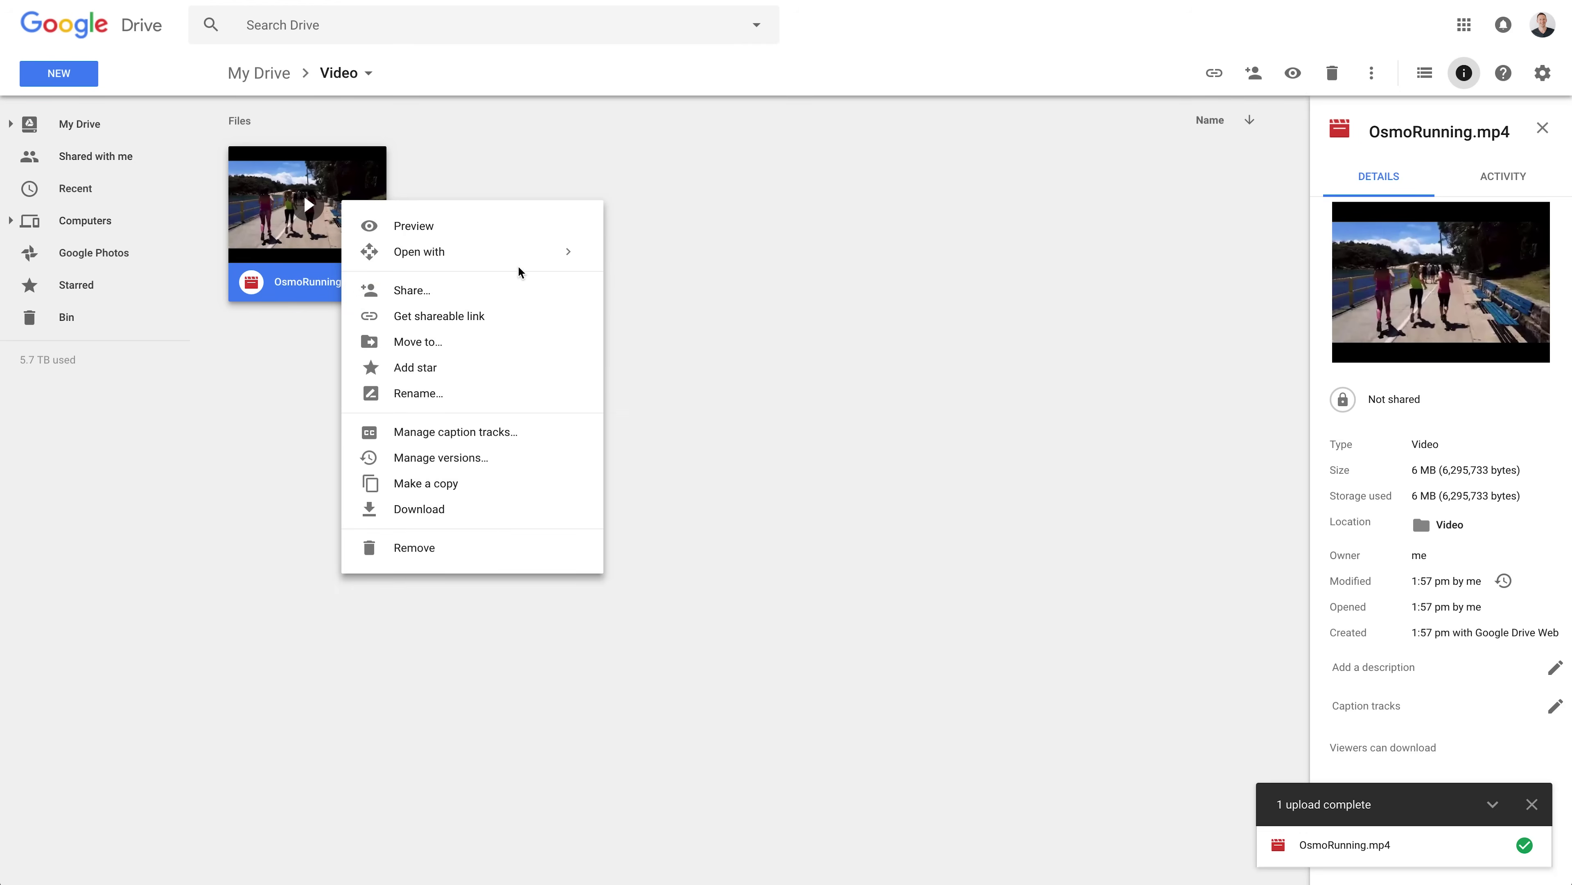
mouse_move(526, 259)
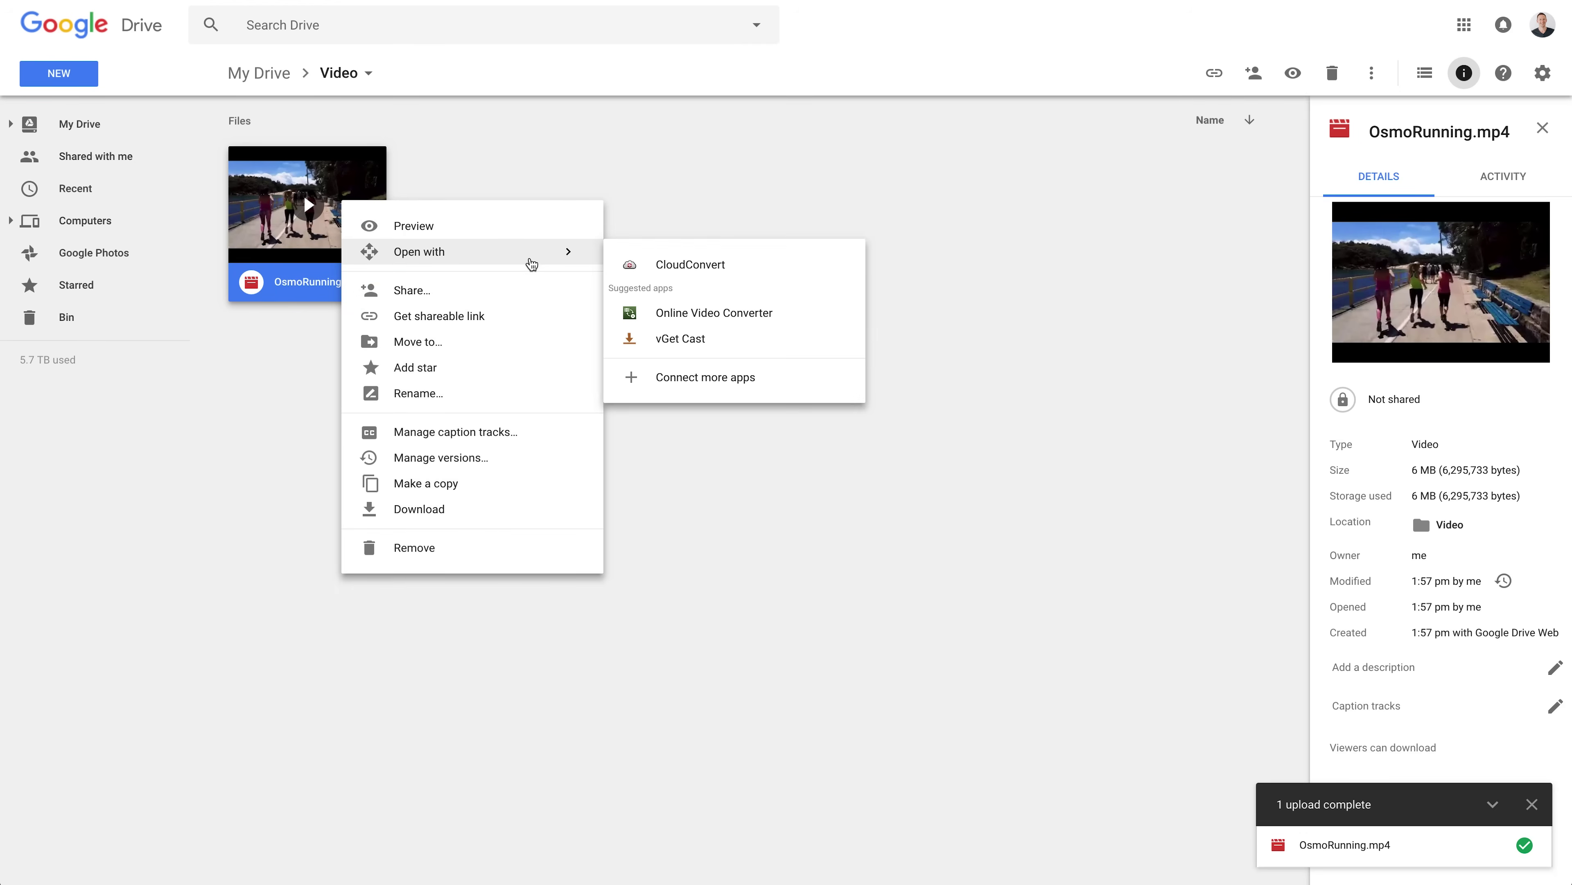
left_click(728, 274)
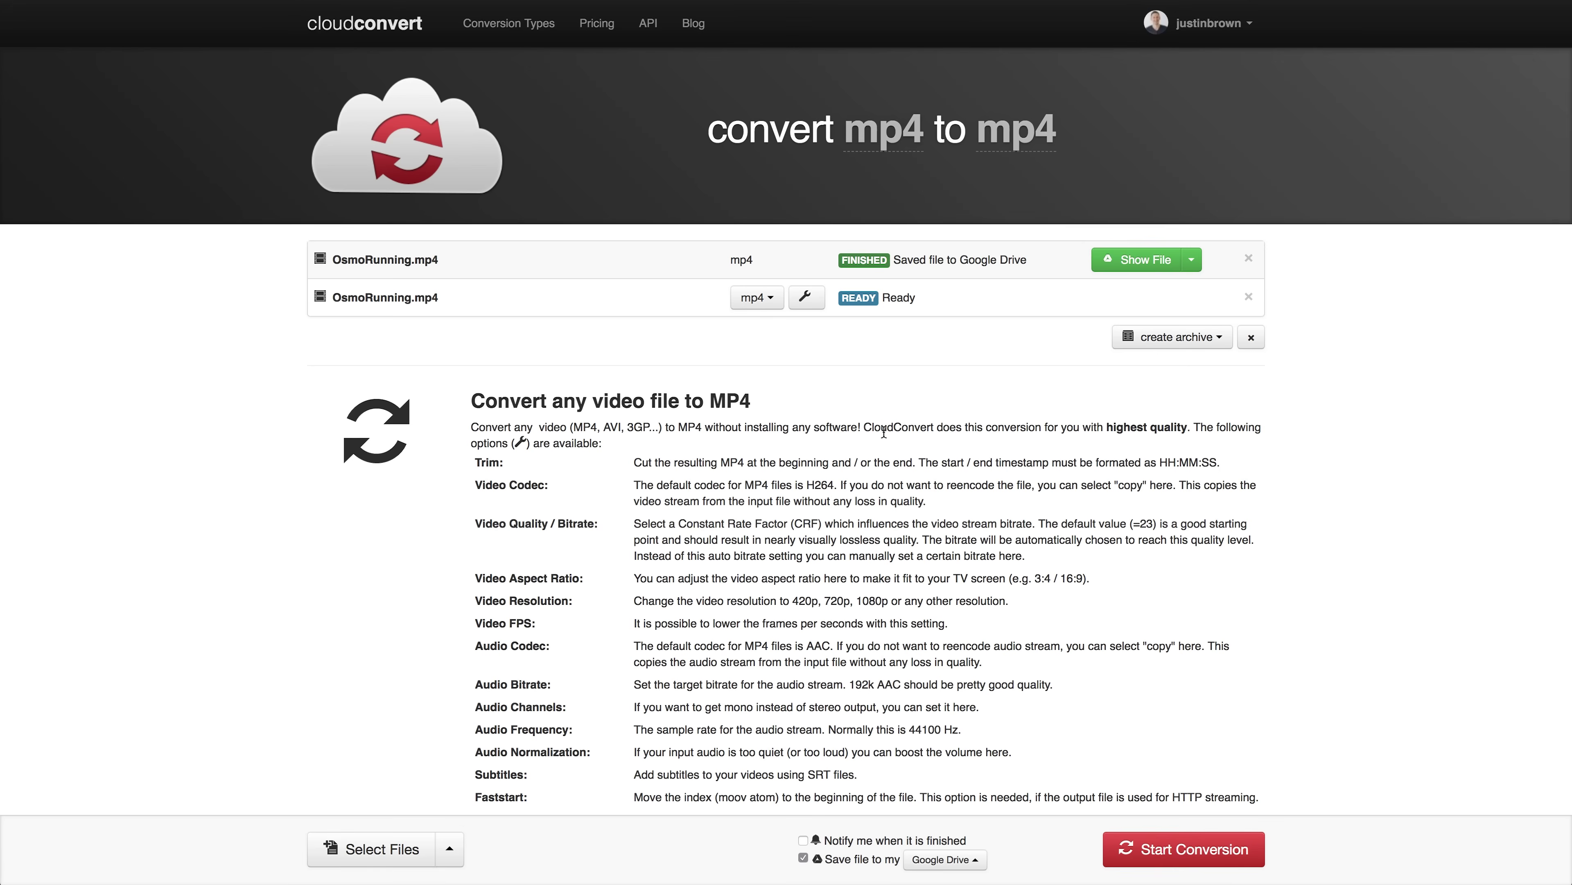